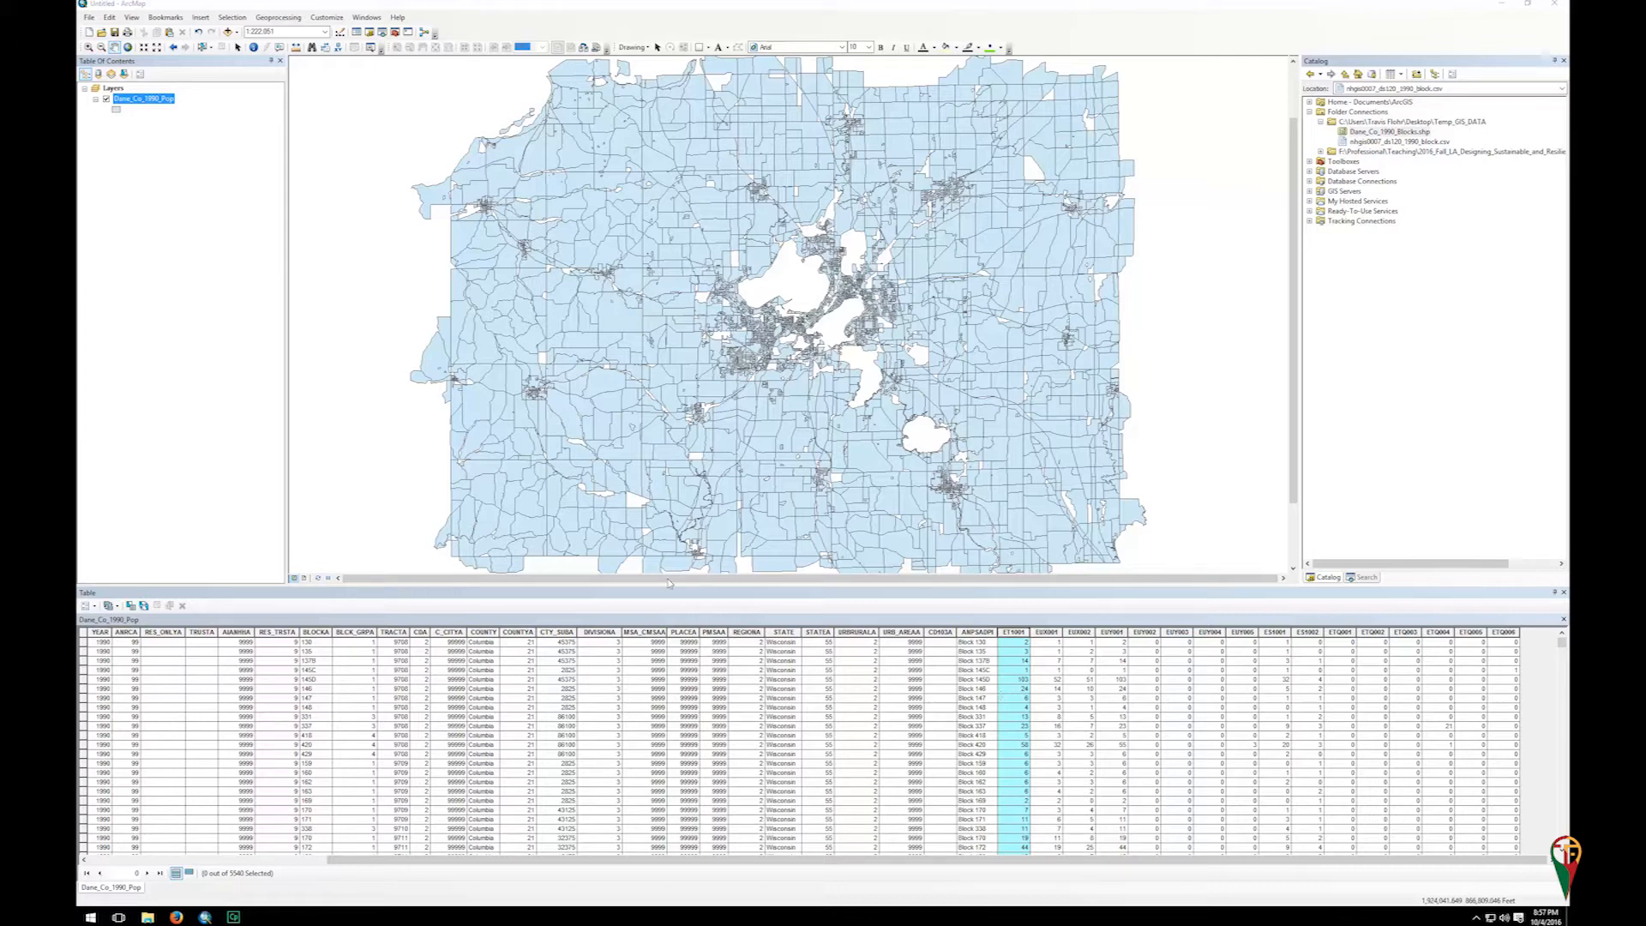
Add a field named ASqMi of type Double to the Dane_Co_1990_Pop attribute table
{"action": "left_click", "coordinate": [89, 606]}
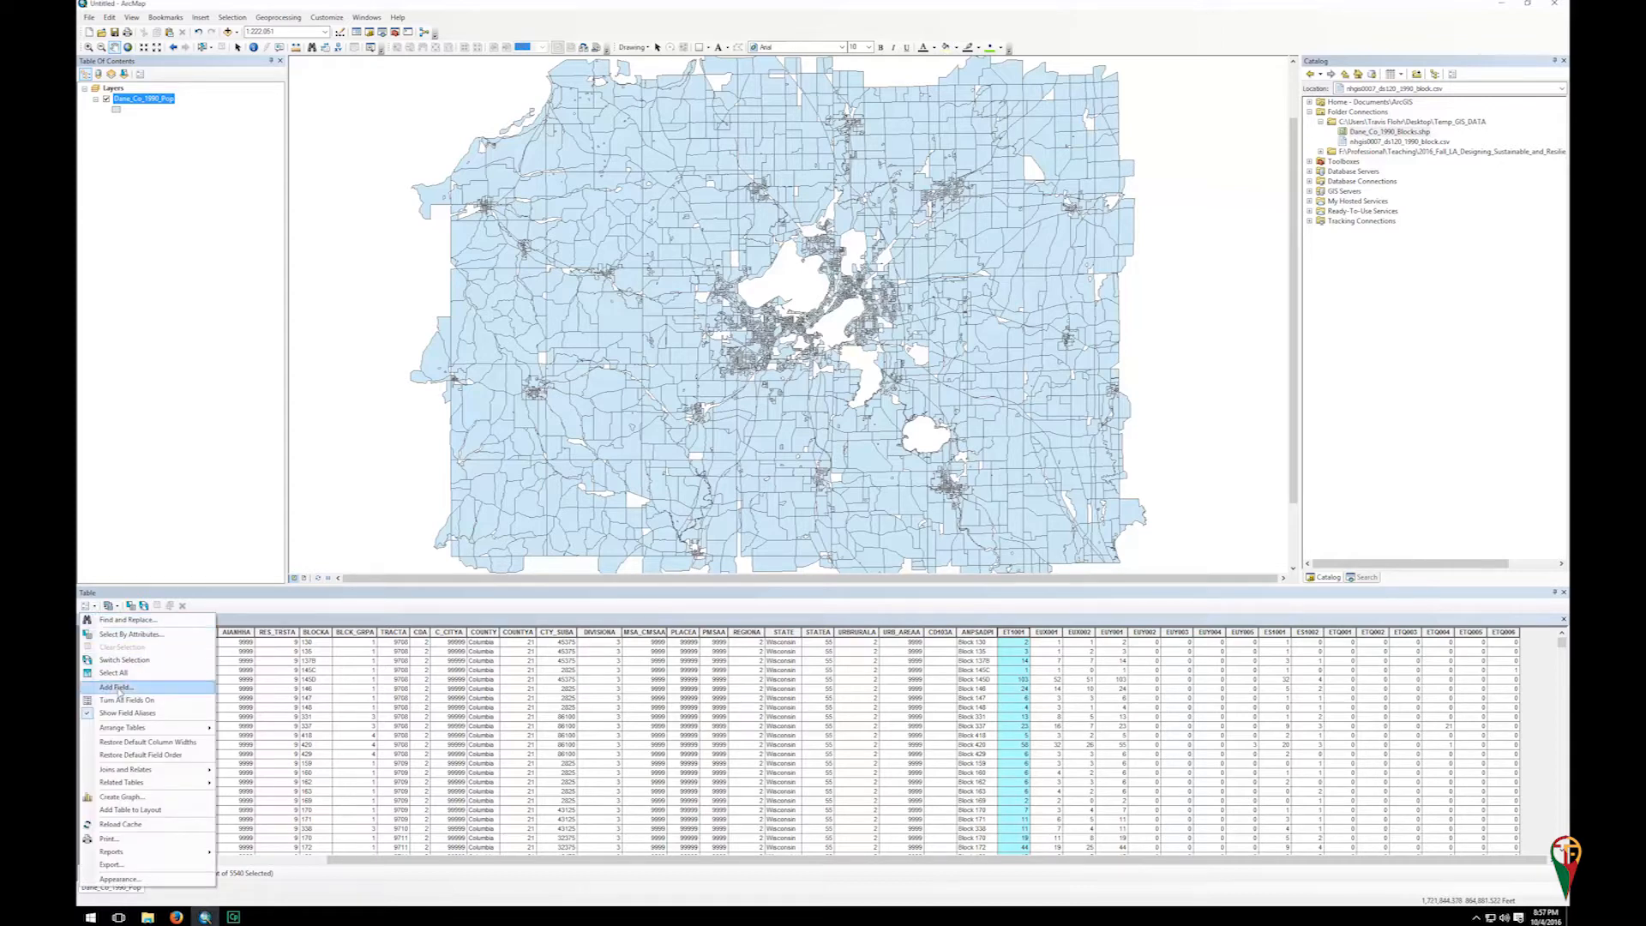
{"action": "left_click", "coordinate": [118, 686]}
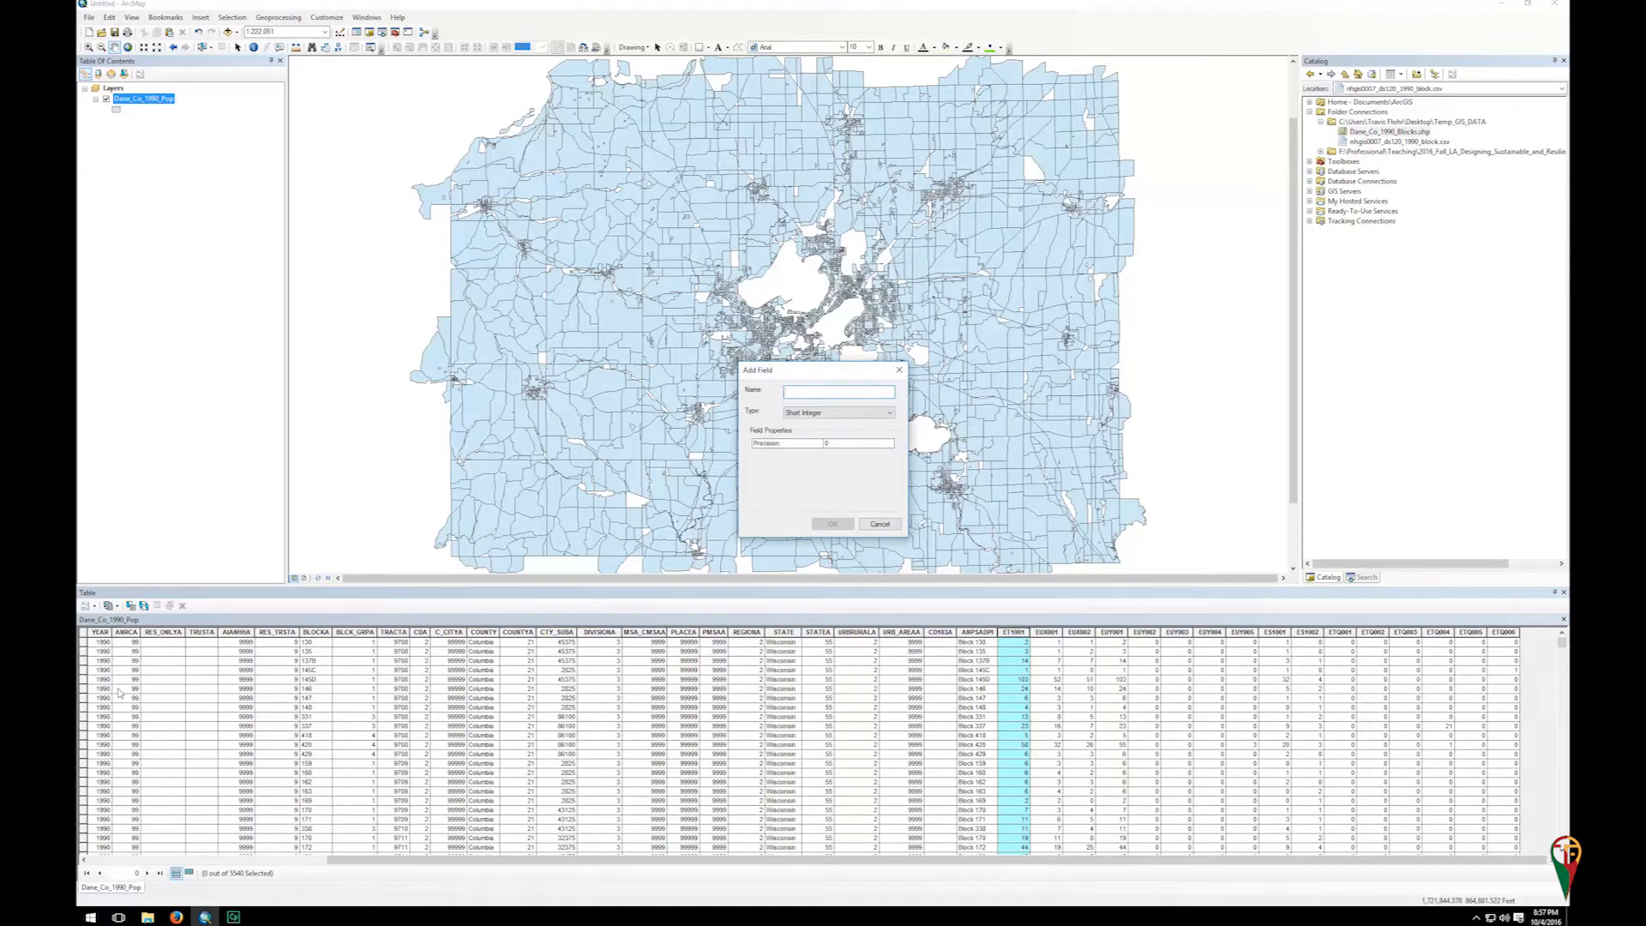
{"action": "type", "text": "S"}
{"action": "type", "text": "R"}
{"action": "left_click", "coordinate": [840, 413]}
{"action": "left_click", "coordinate": [804, 447]}
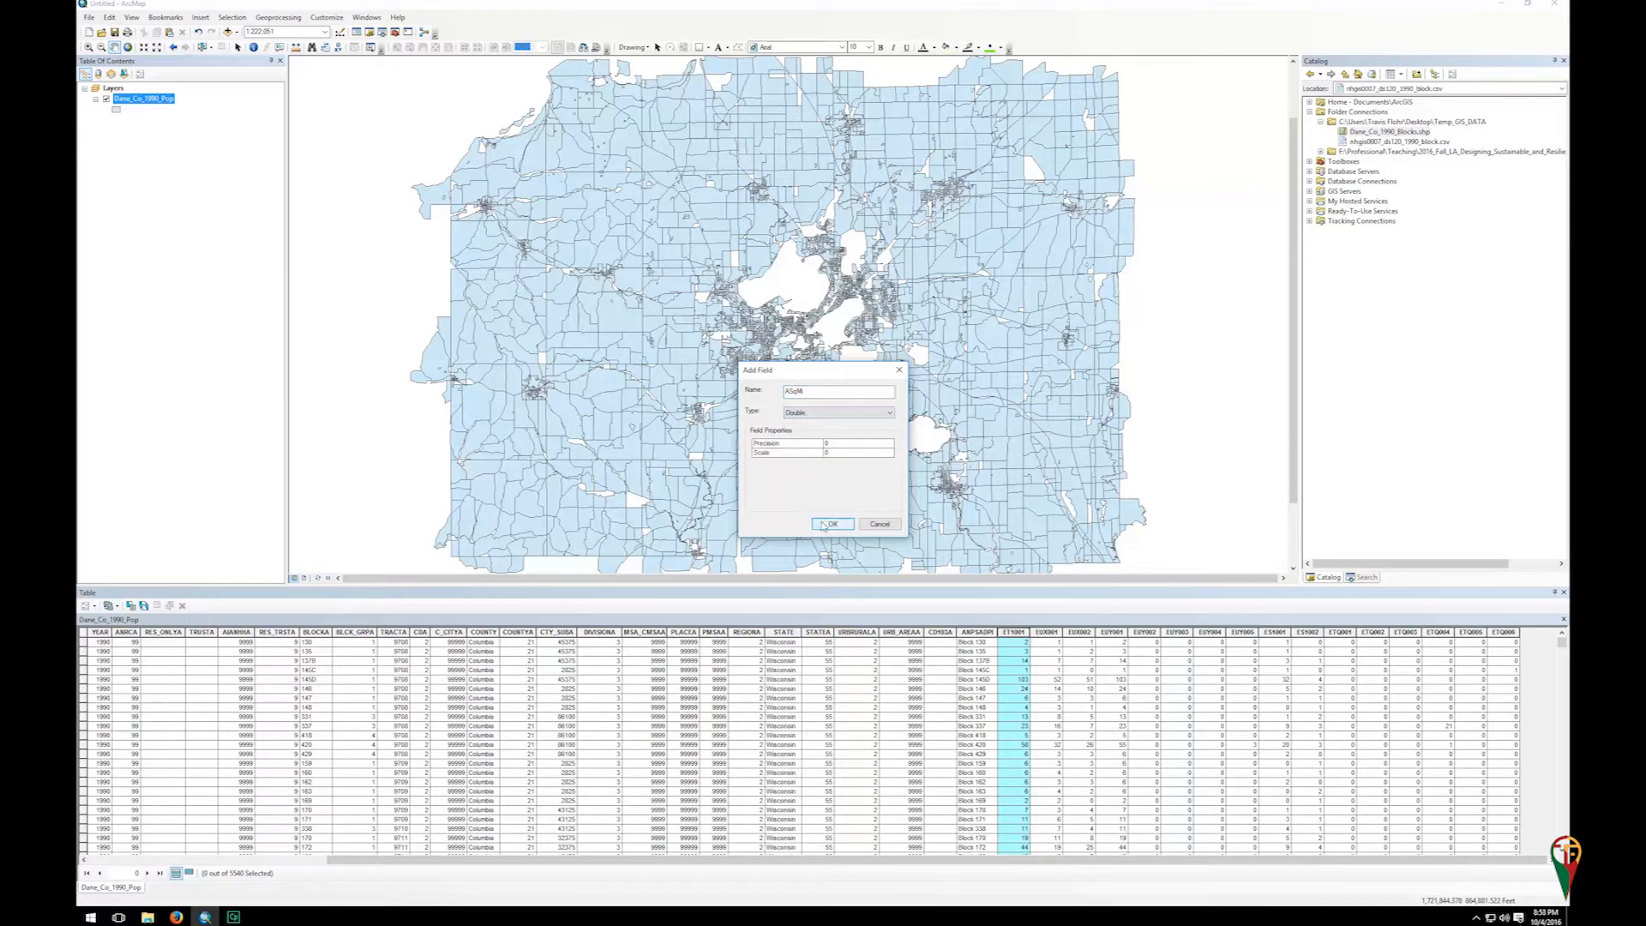
{"action": "left_click", "coordinate": [830, 524]}
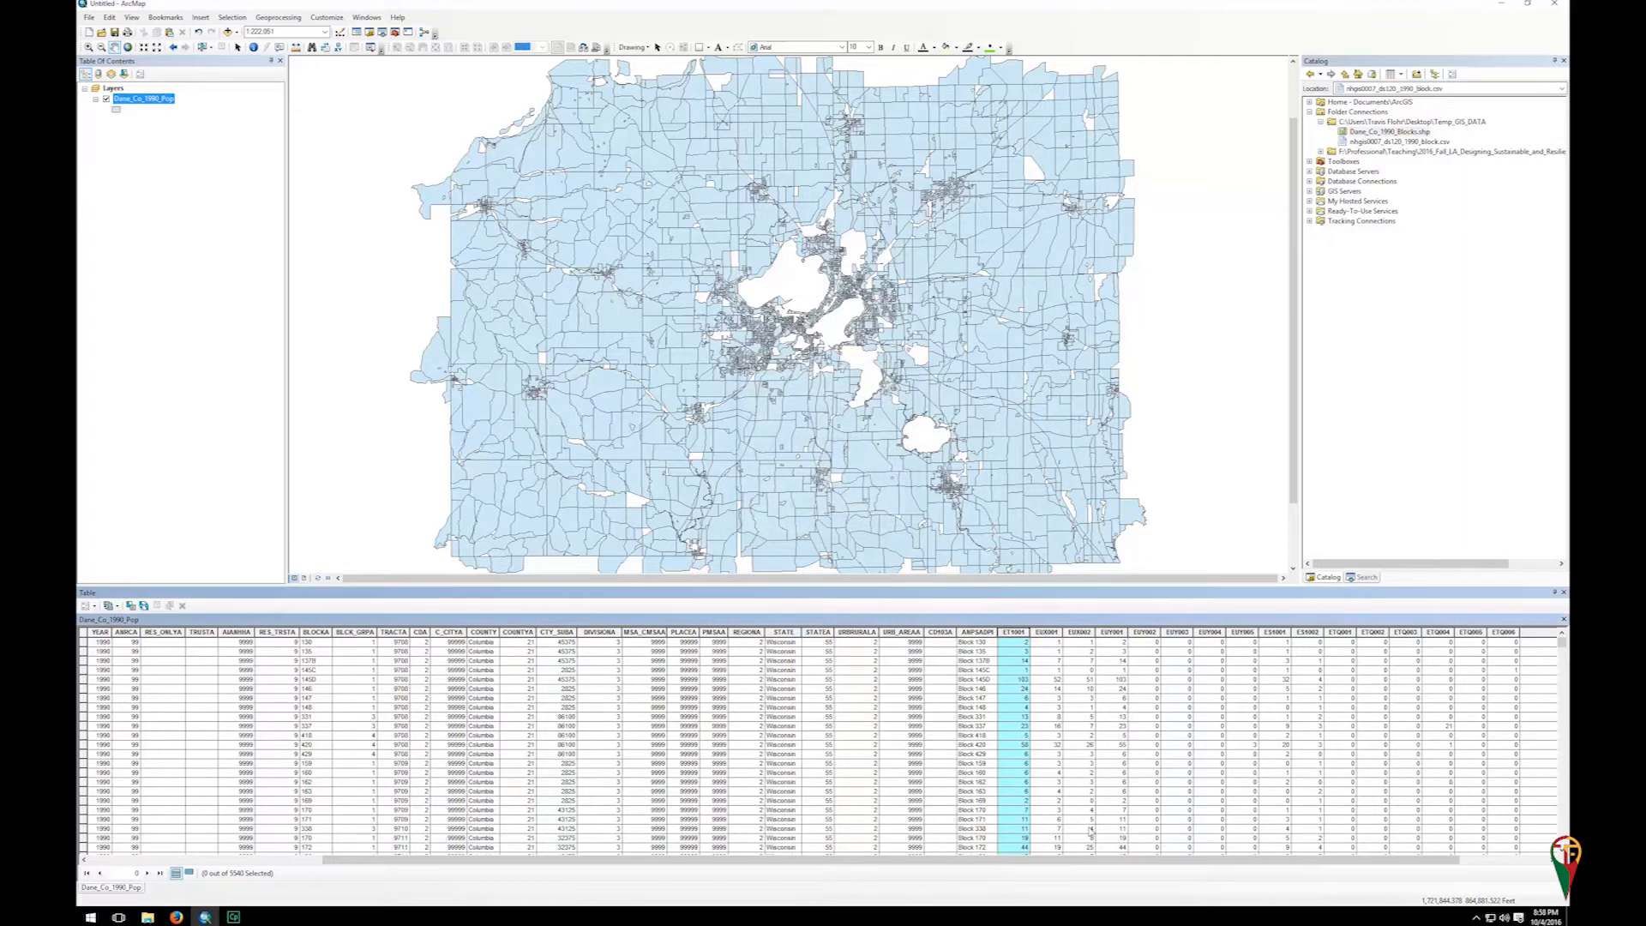
Add a second Double field named PopSqMi to the Dane_Co_1990_Pop attribute table
{"action": "left_click", "coordinate": [89, 605]}
{"action": "left_click", "coordinate": [128, 687]}
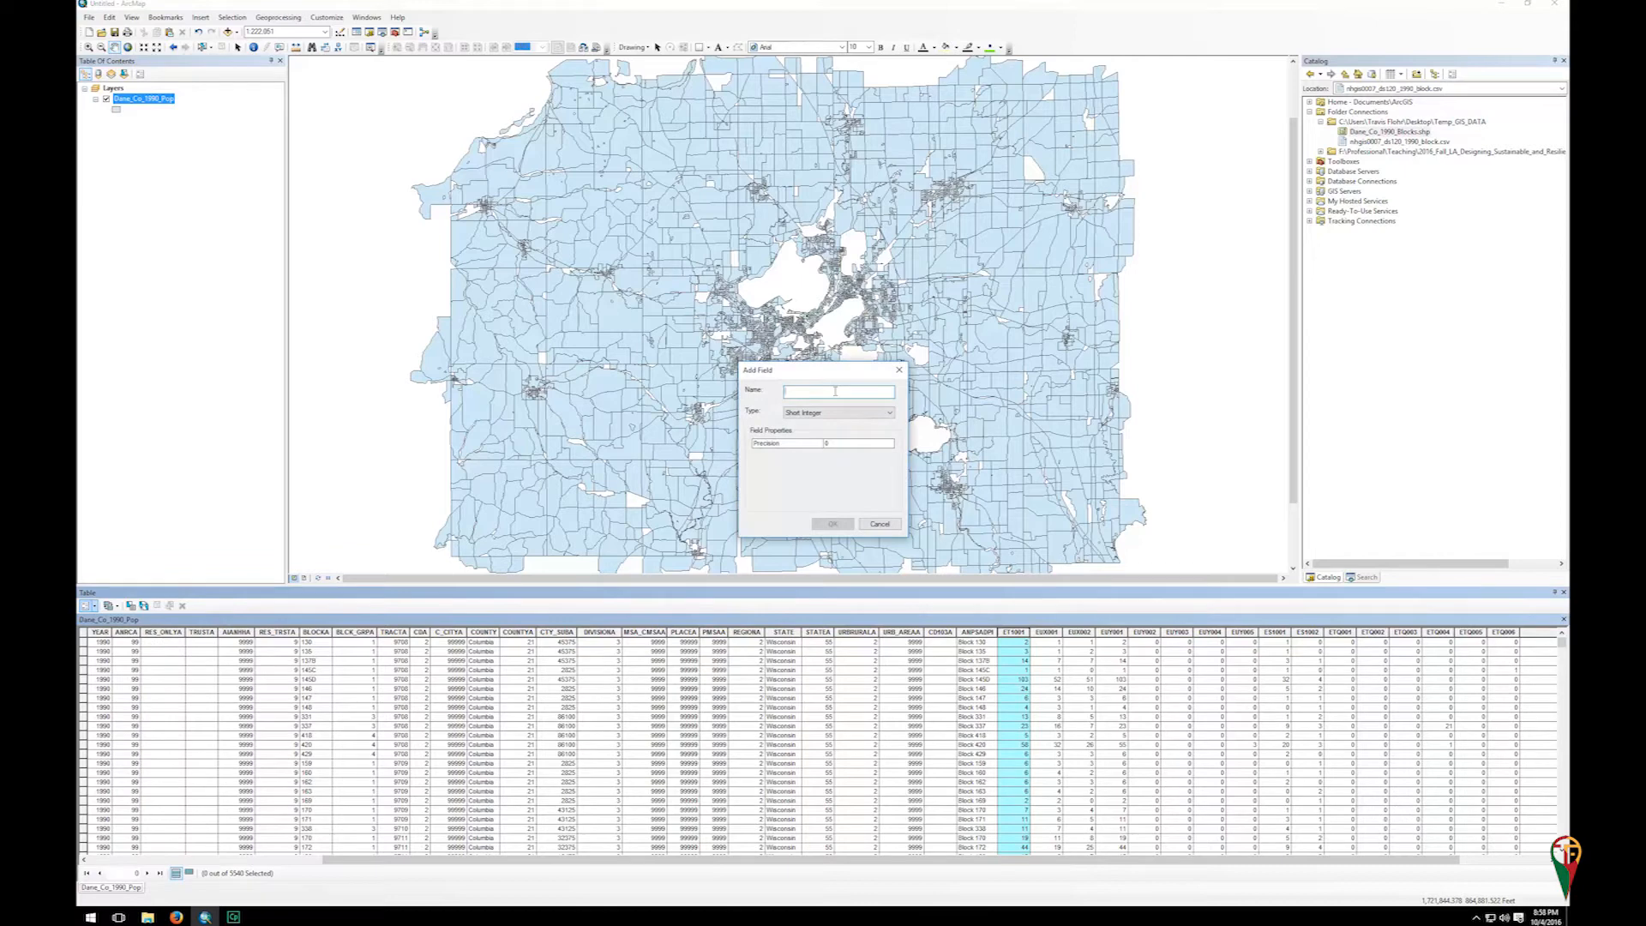
{"action": "type", "text": "PopSqMi"}
{"action": "left_click", "coordinate": [840, 413]}
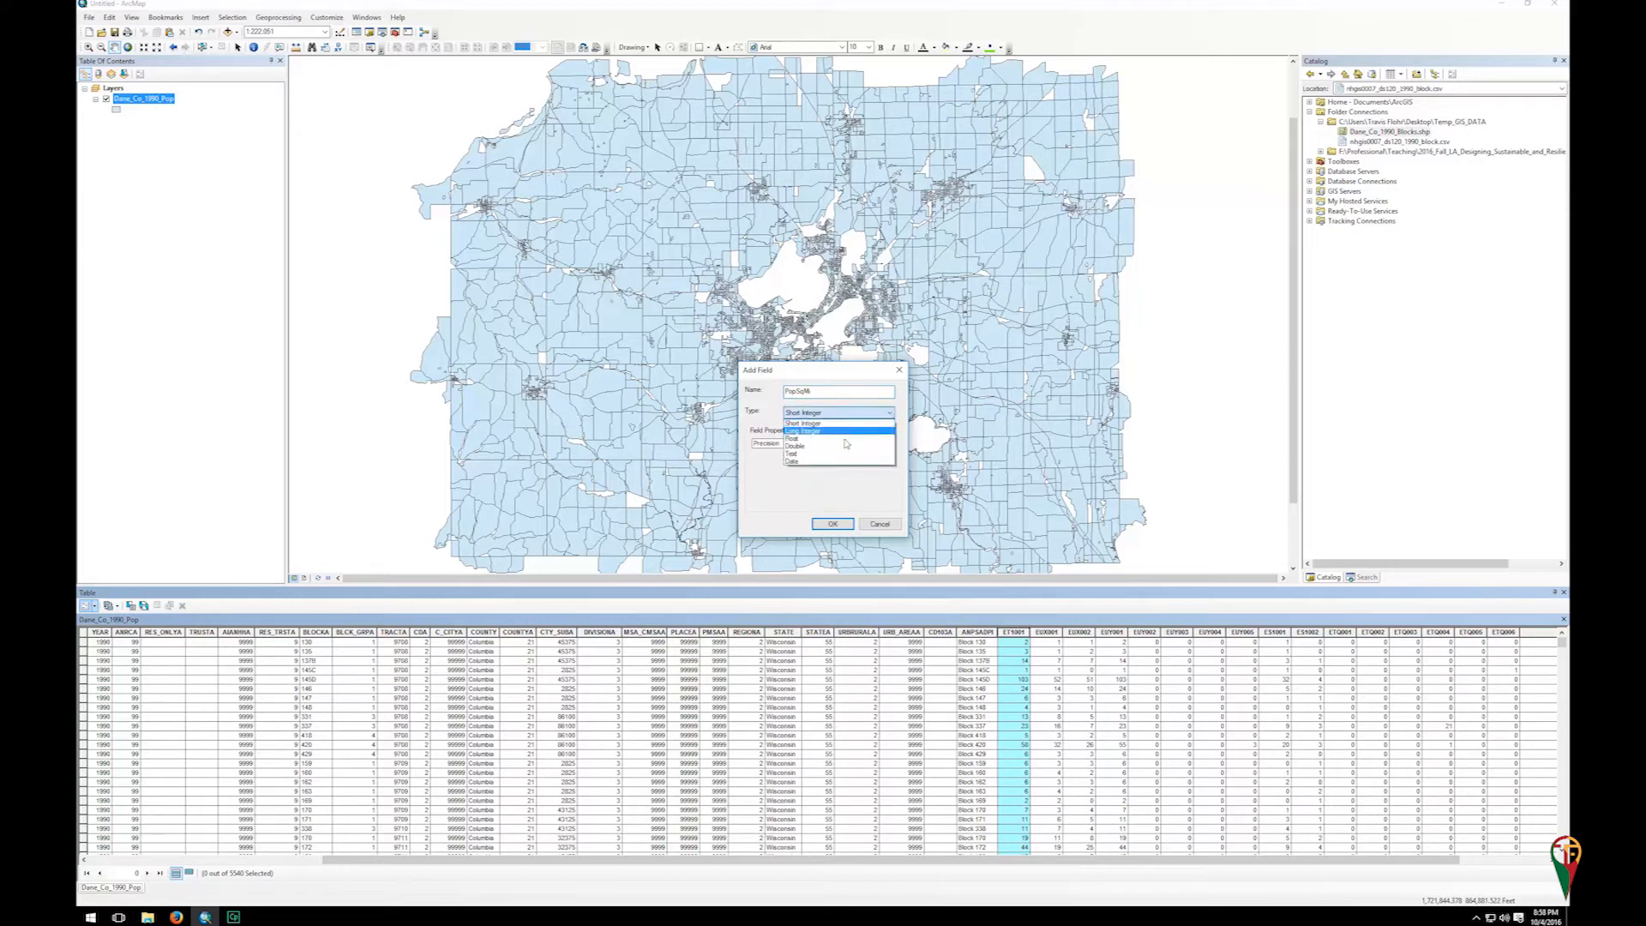
{"action": "left_click", "coordinate": [836, 447]}
{"action": "left_click", "coordinate": [832, 523]}
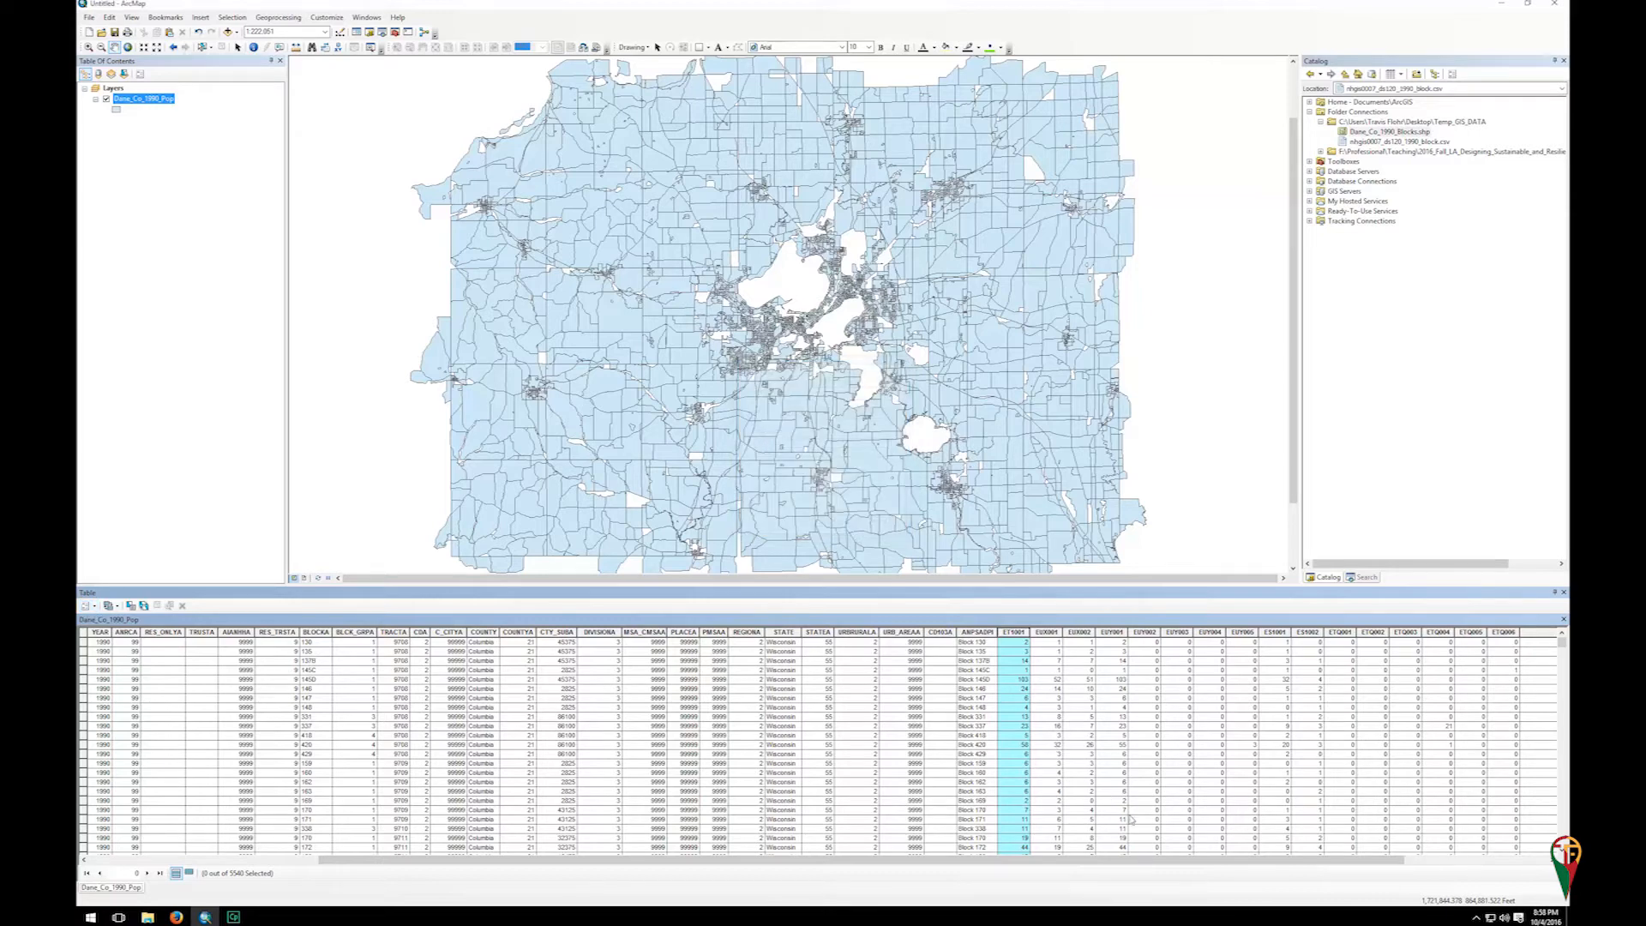
Try to calculate the area geometry for the ASqMi field in US square miles using the data frame's coordinate system
{"action": "left_click_drag", "start_coordinate": [1176, 860], "coordinate": [1320, 860]}
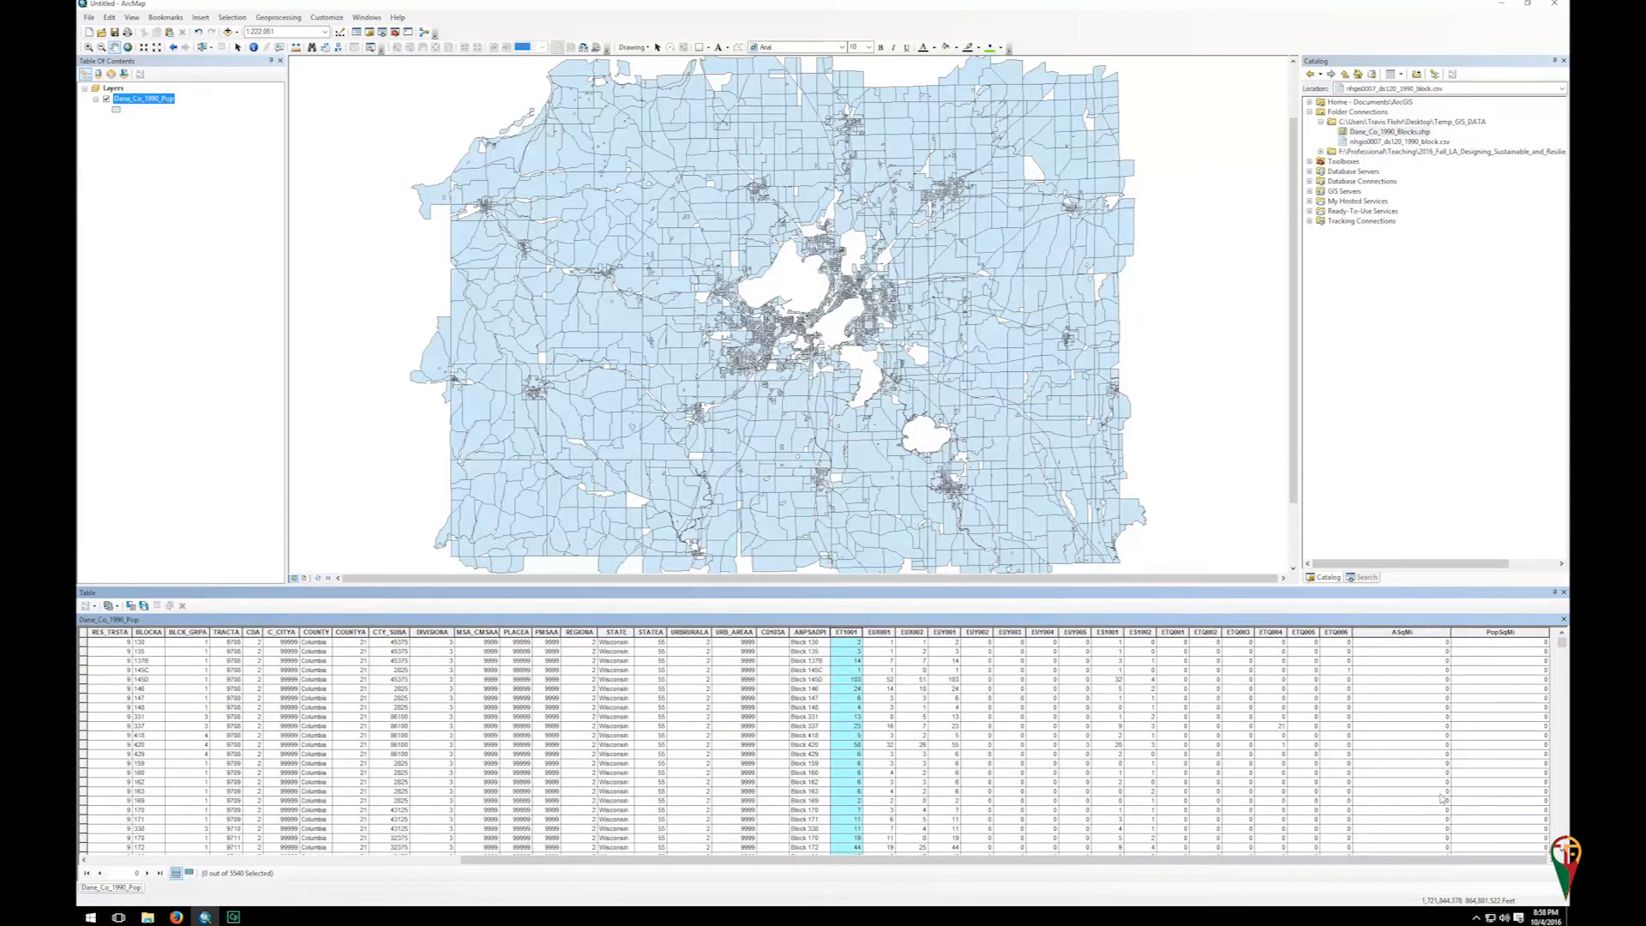
{"action": "left_click", "coordinate": [1411, 635]}
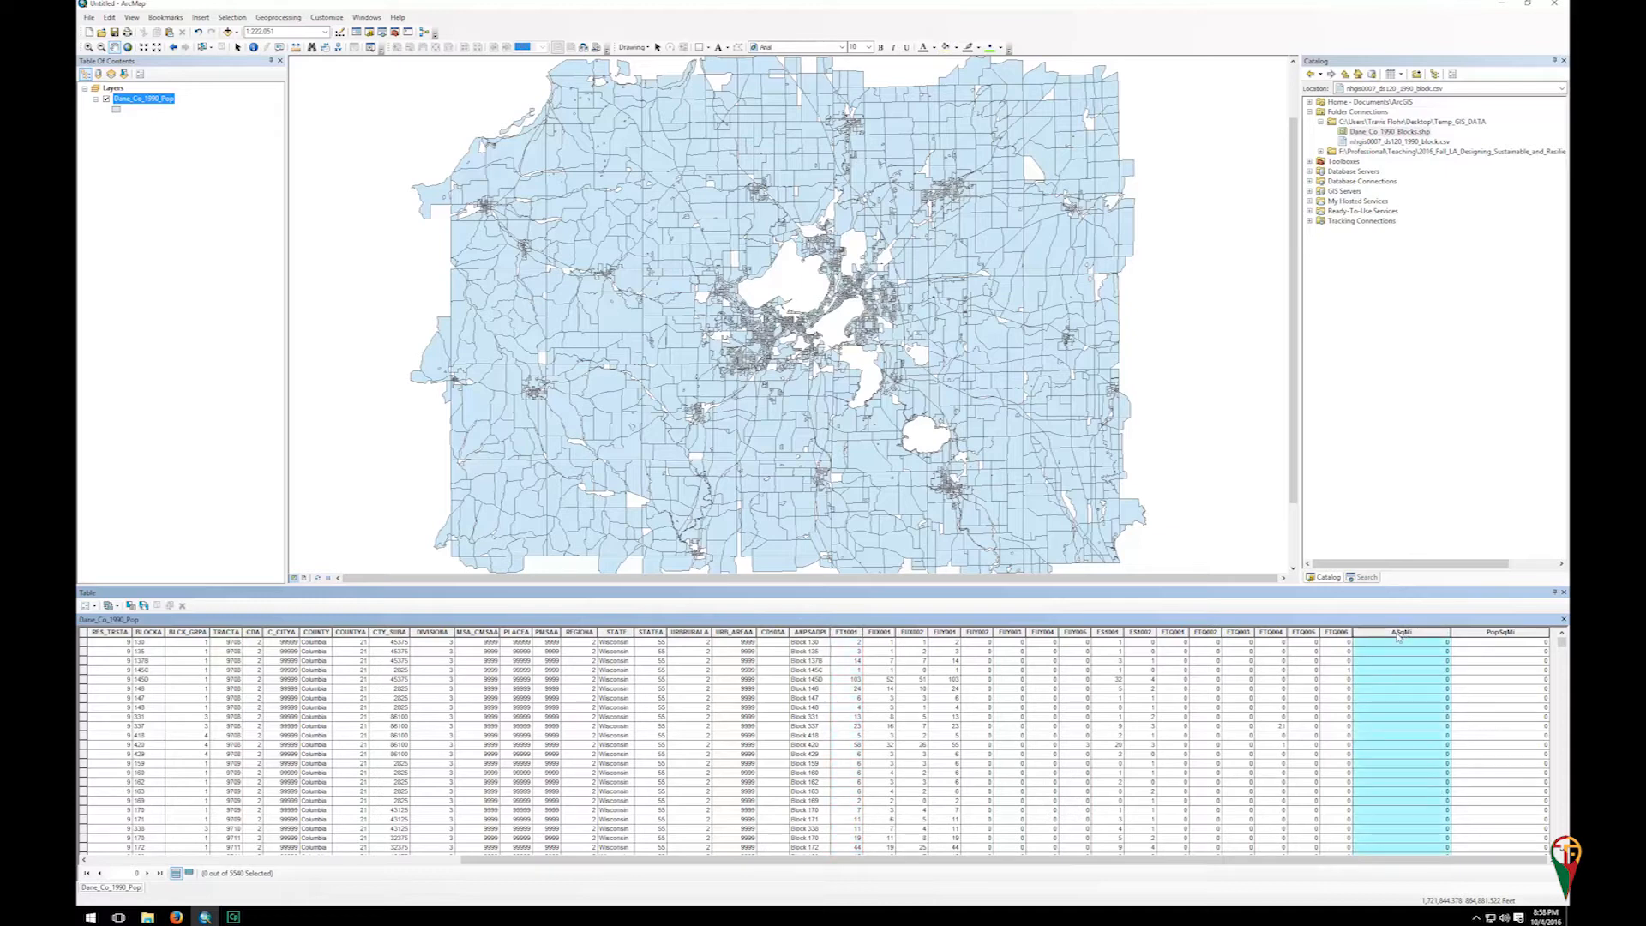
{"action": "right_click", "coordinate": [1398, 635]}
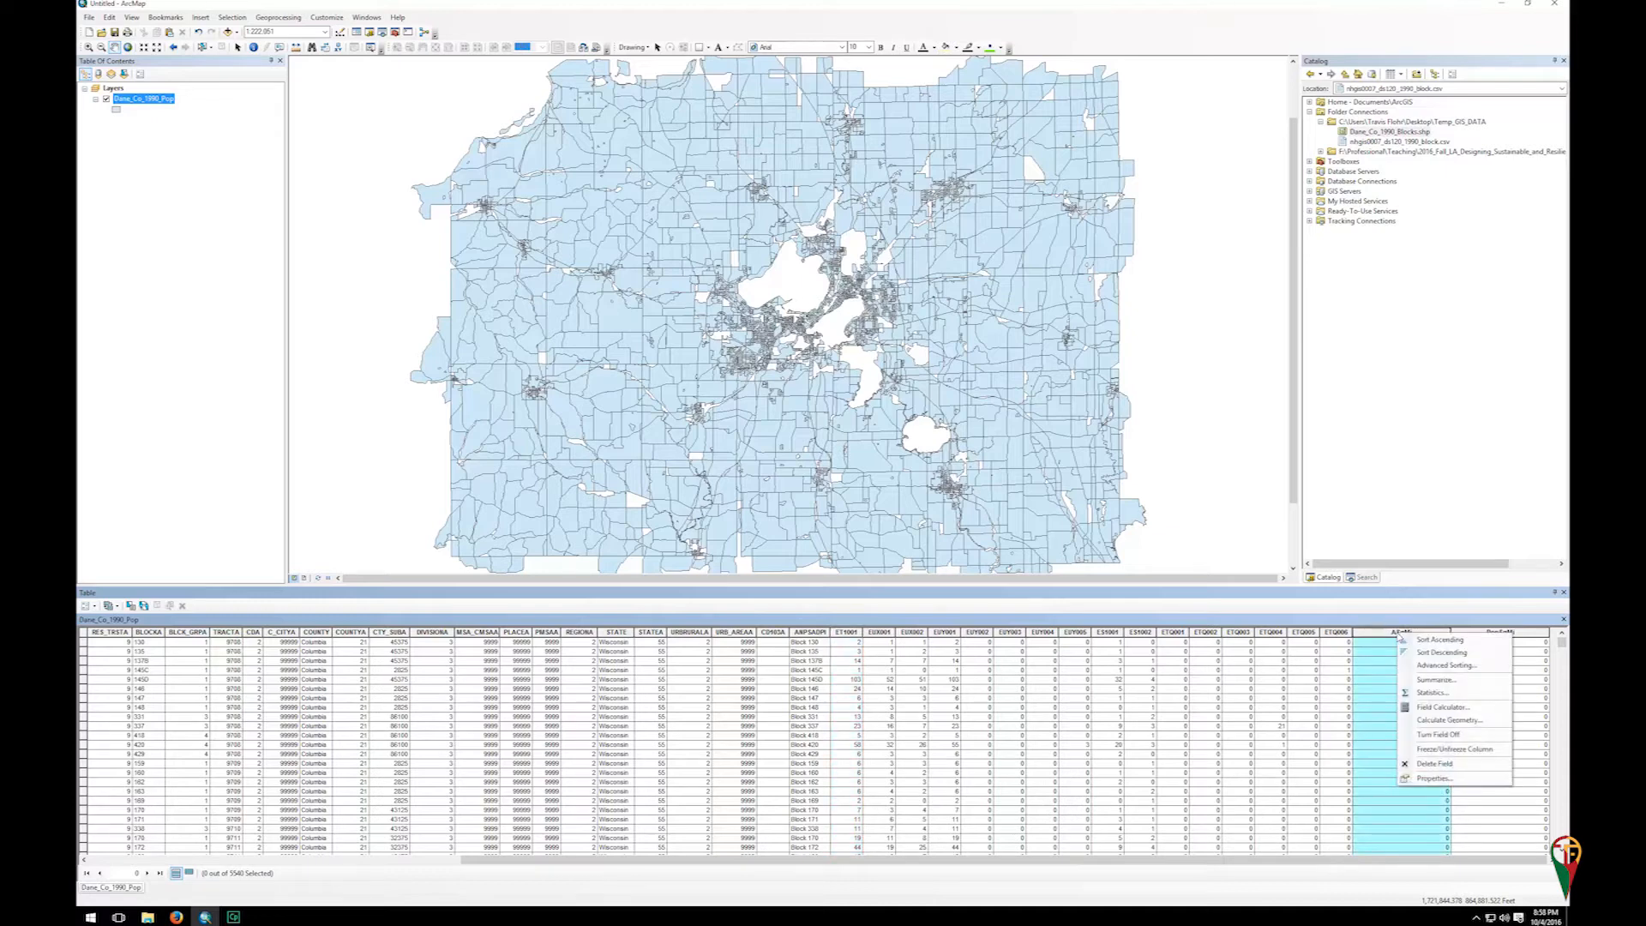
{"action": "left_click", "coordinate": [1433, 720]}
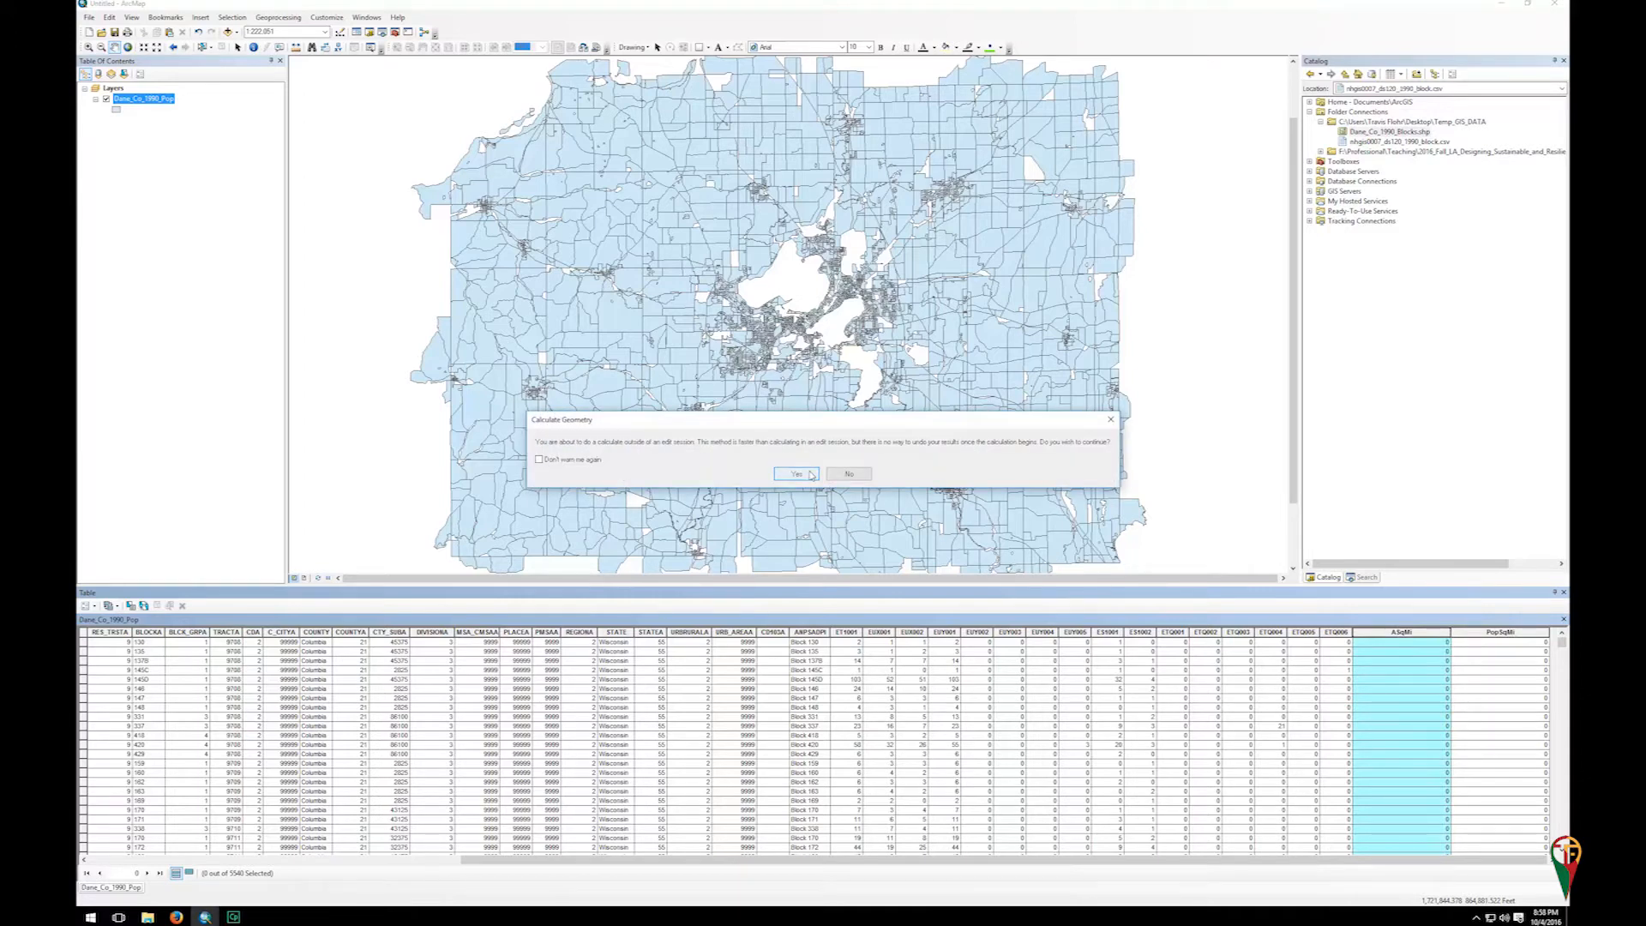
{"action": "left_click", "coordinate": [795, 474]}
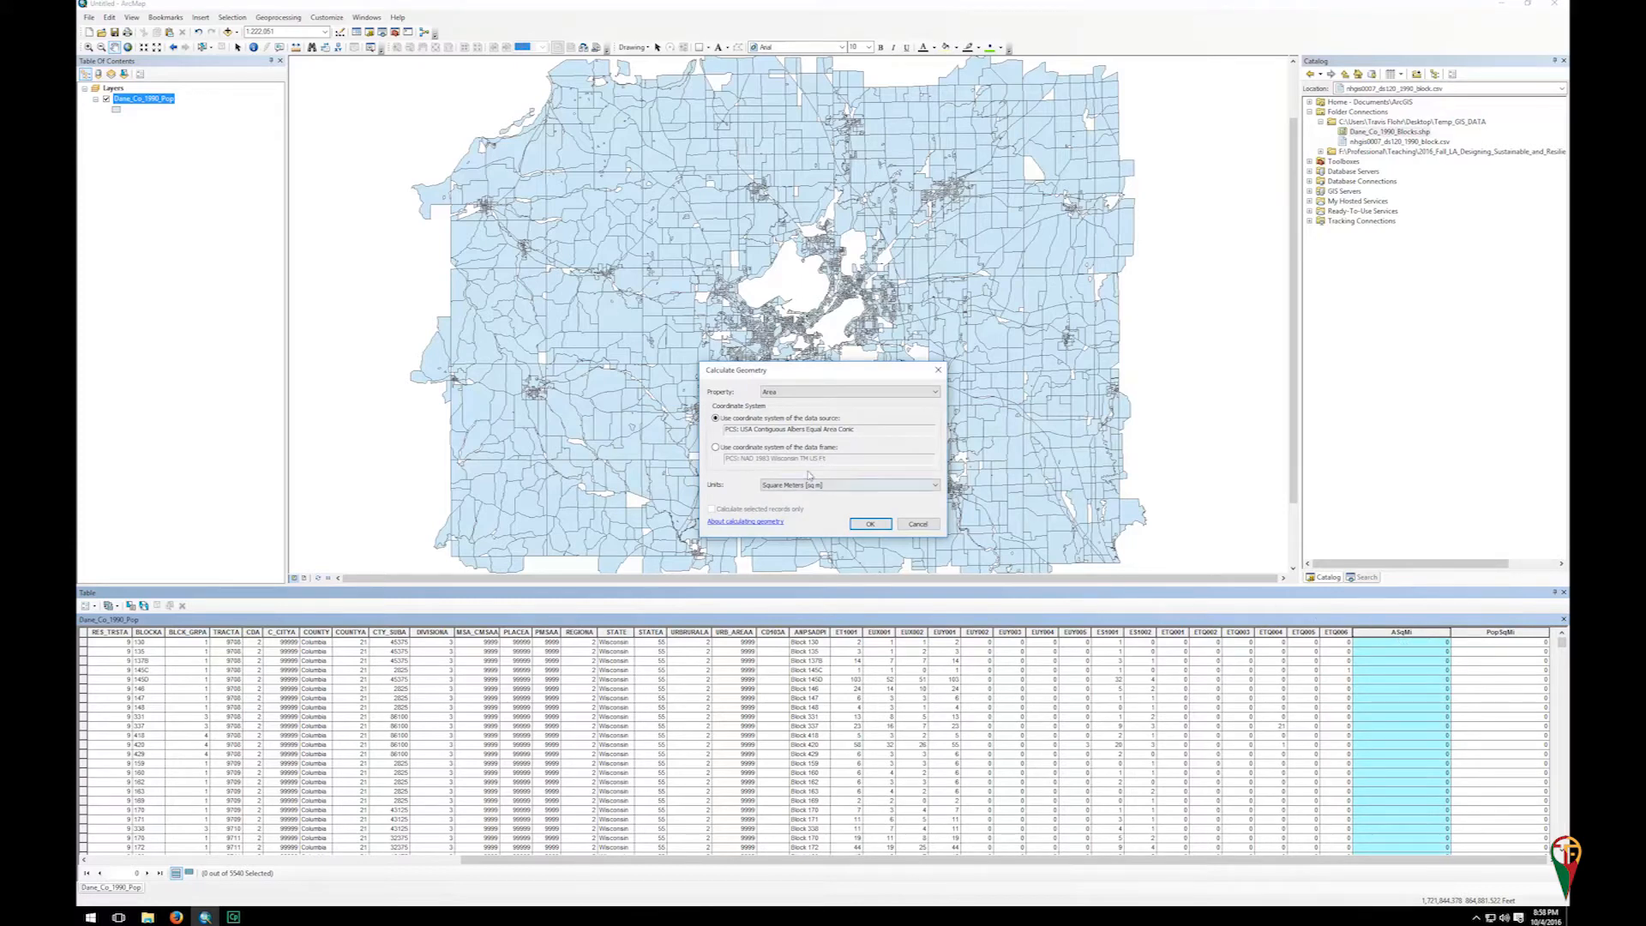
{"action": "left_click", "coordinate": [833, 485]}
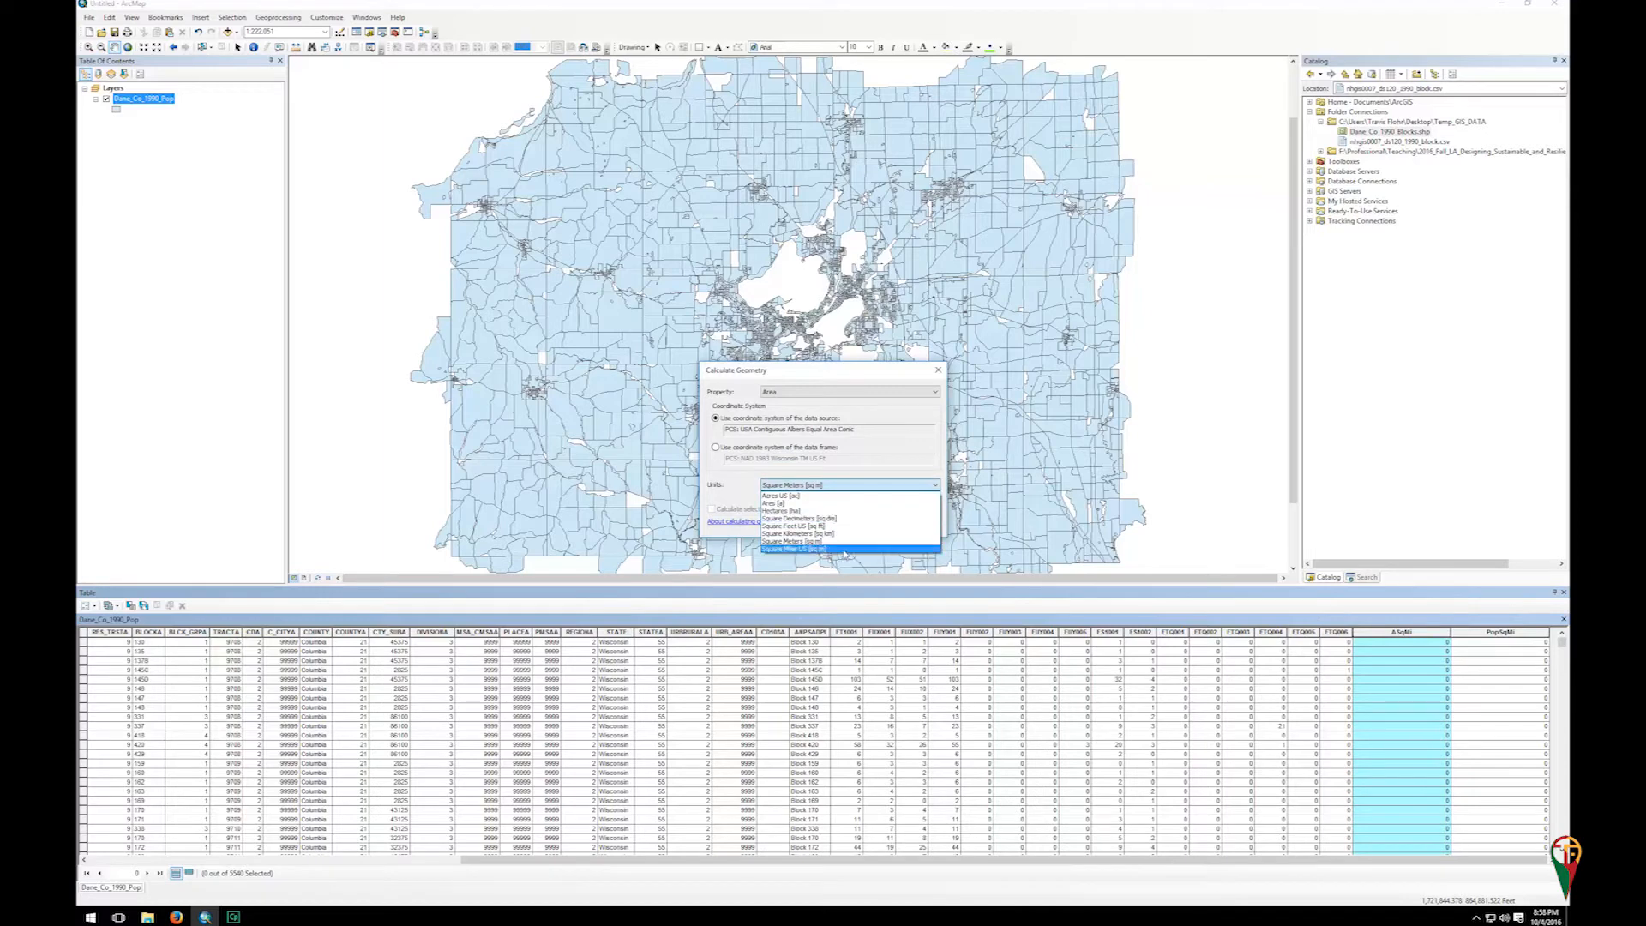
{"action": "left_click", "coordinate": [805, 549]}
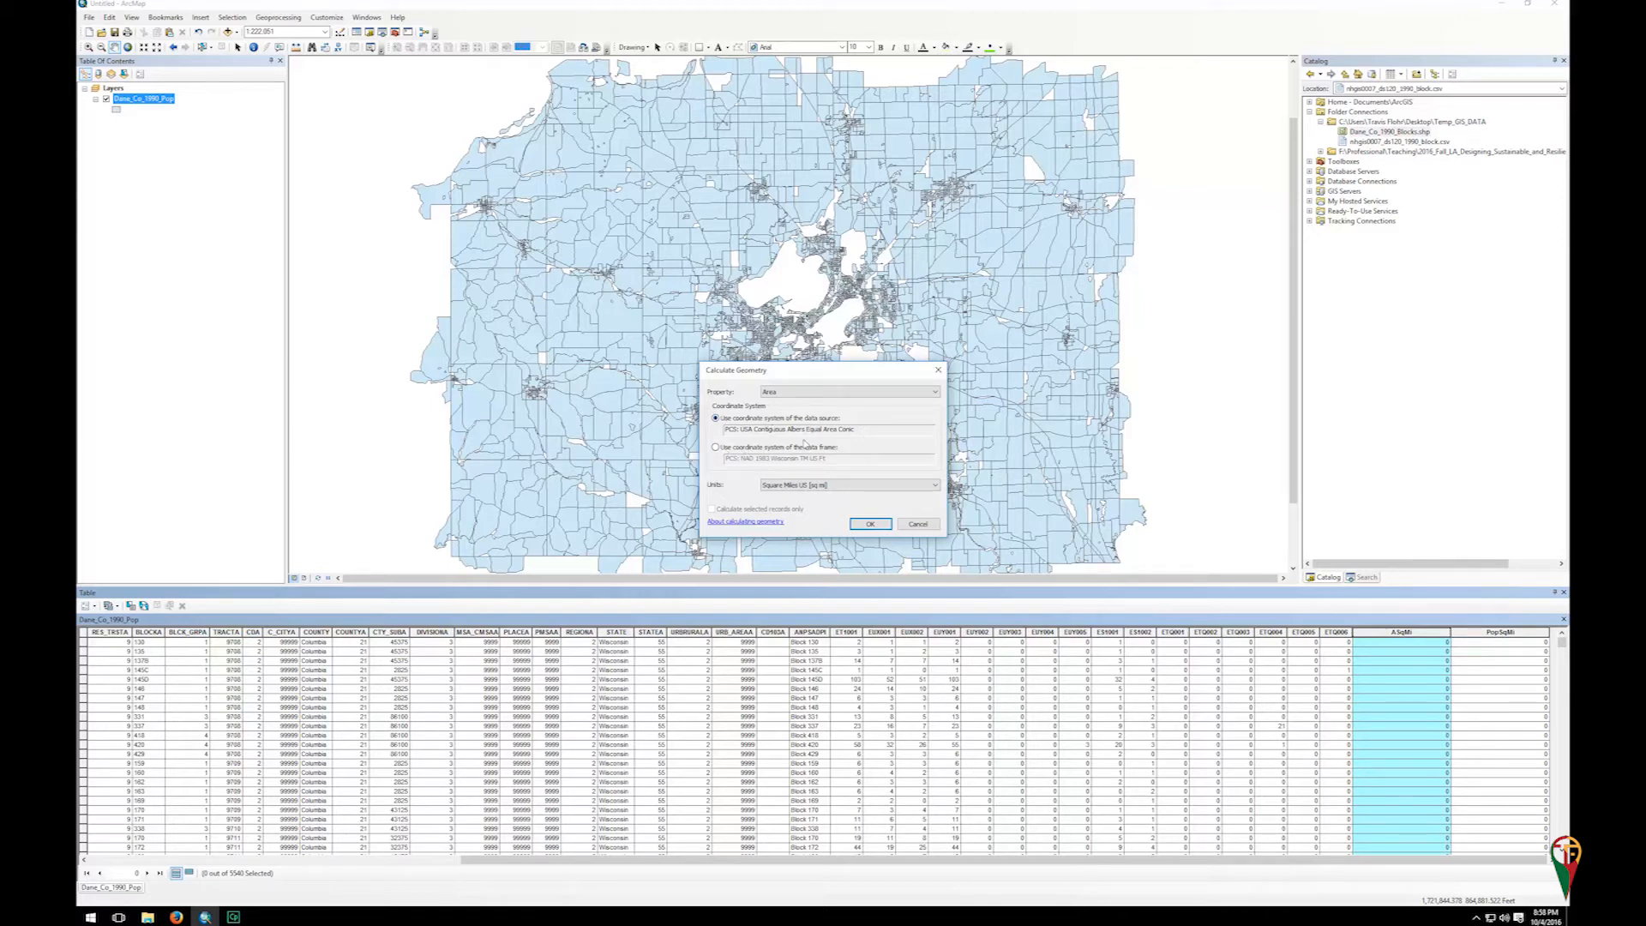
{"action": "left_click", "coordinate": [754, 449]}
{"action": "left_click", "coordinate": [869, 524]}
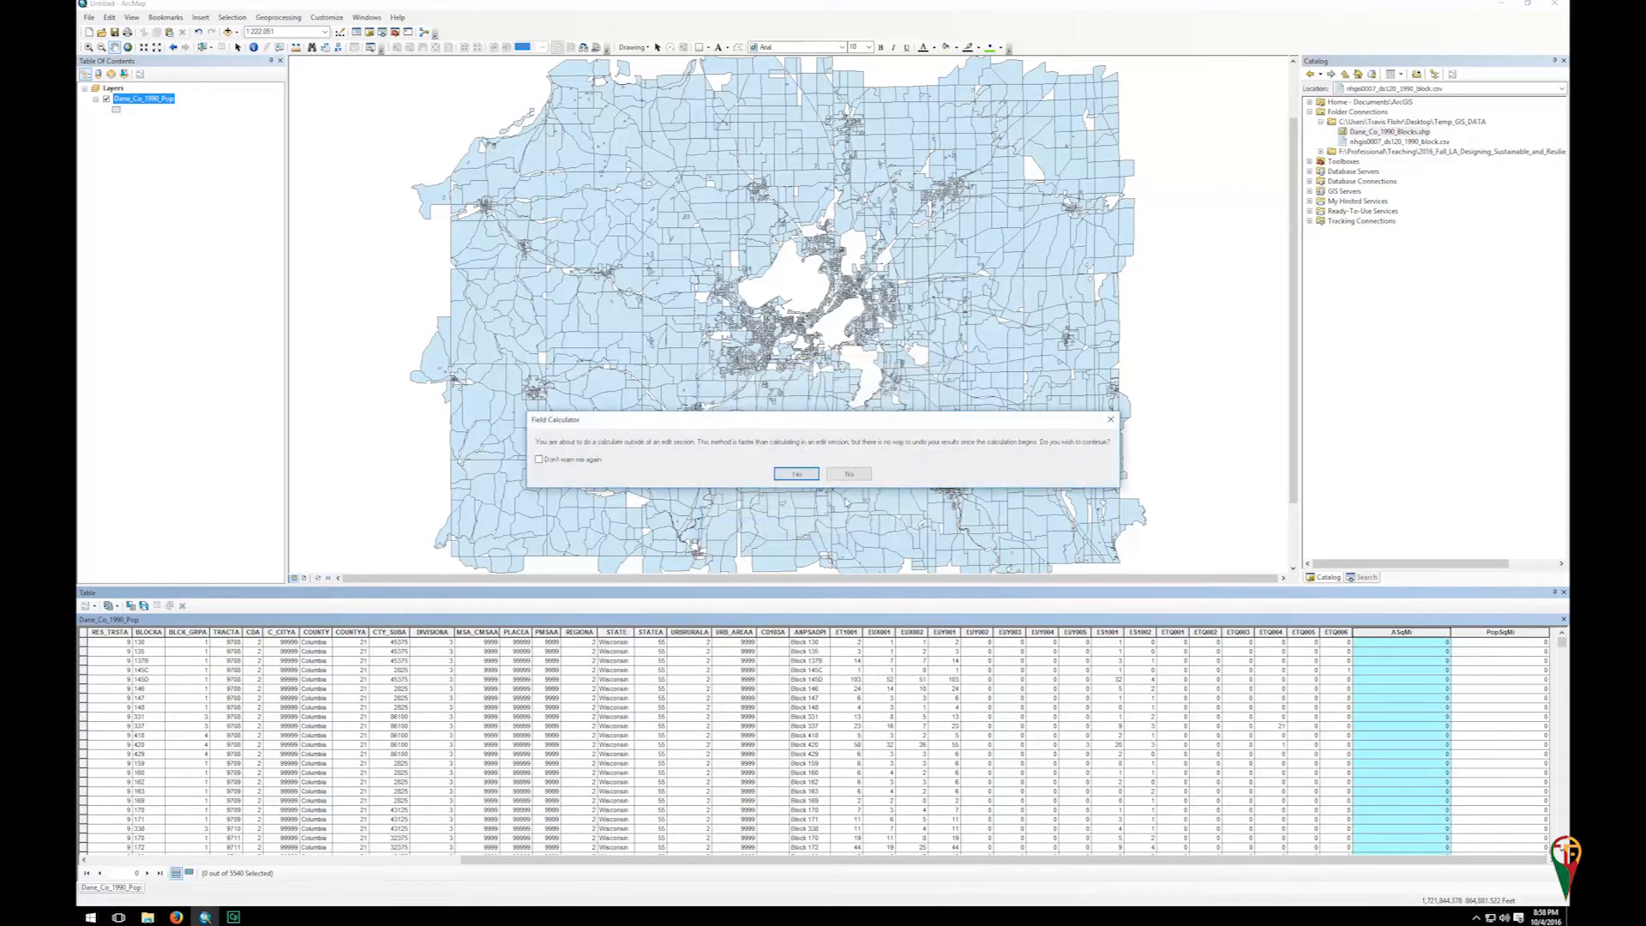
{"action": "left_click", "coordinate": [781, 474]}
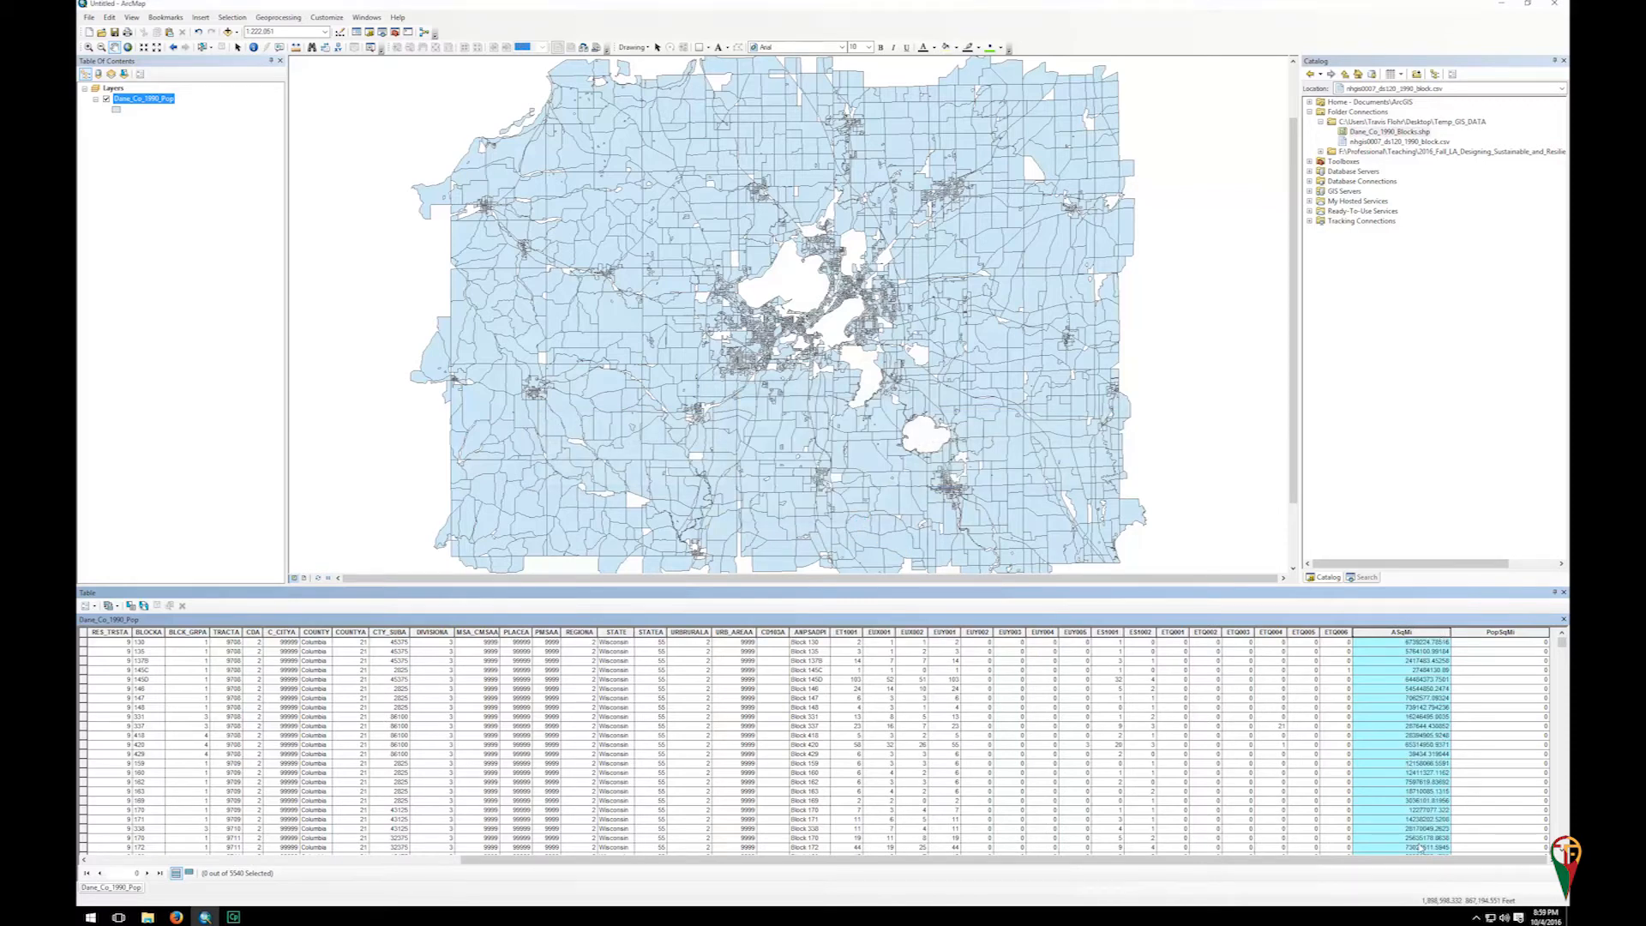
Recalculate the ASqMi field's area geometry in US square miles using the data source's coordinate system
{"action": "right_click", "coordinate": [1430, 634]}
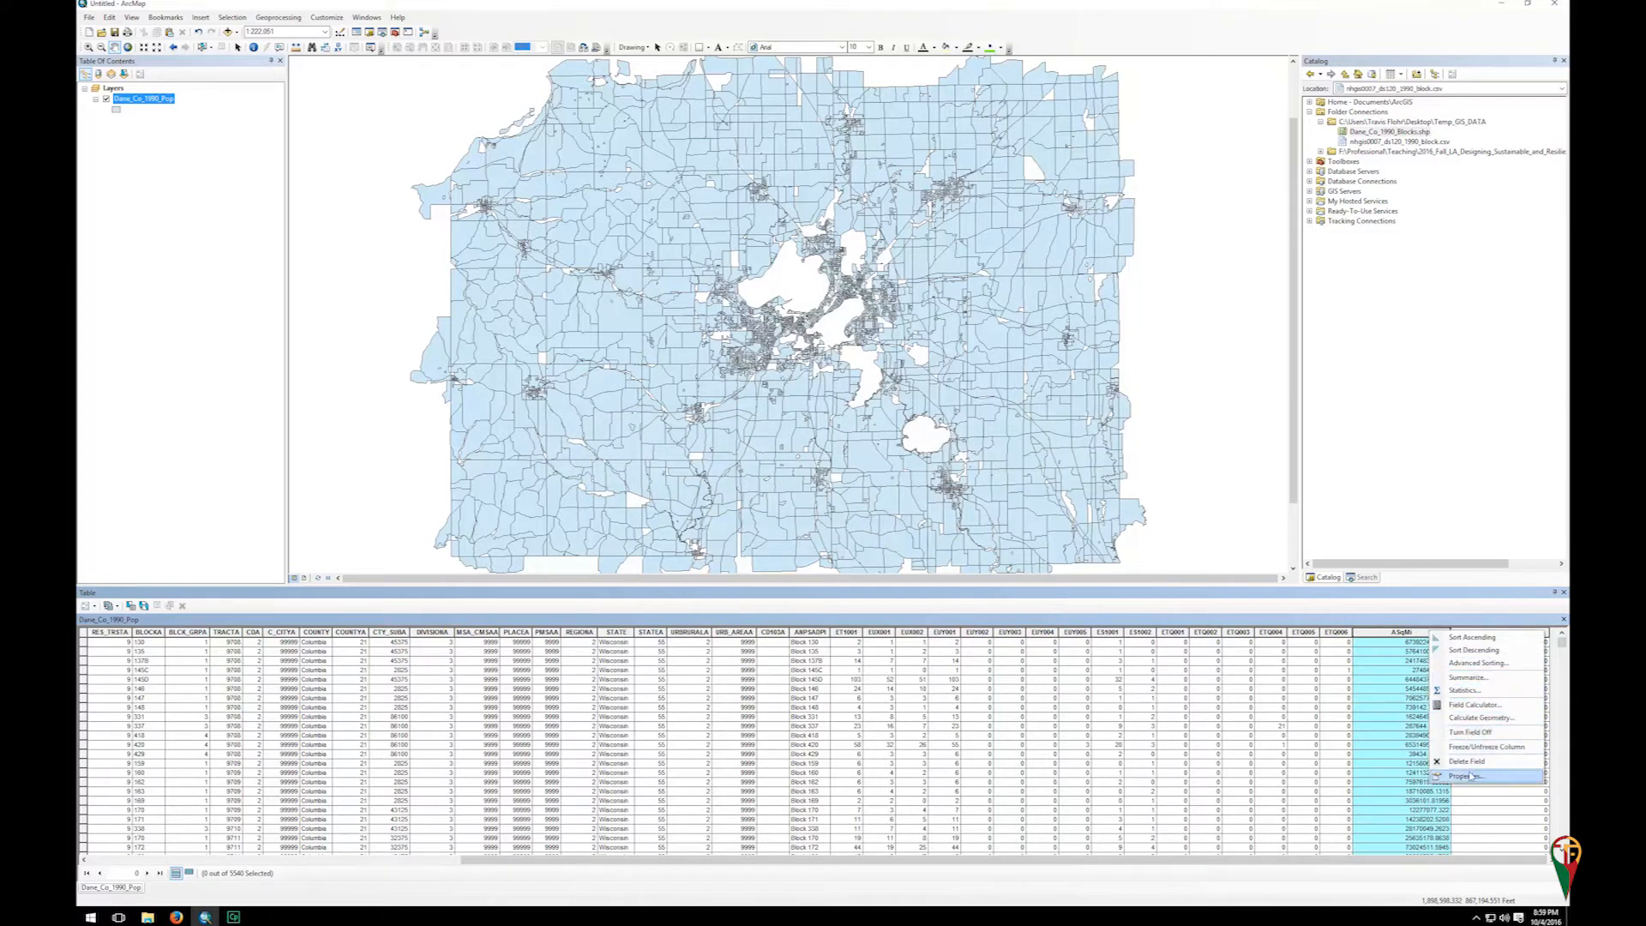
{"action": "left_click", "coordinate": [1481, 719]}
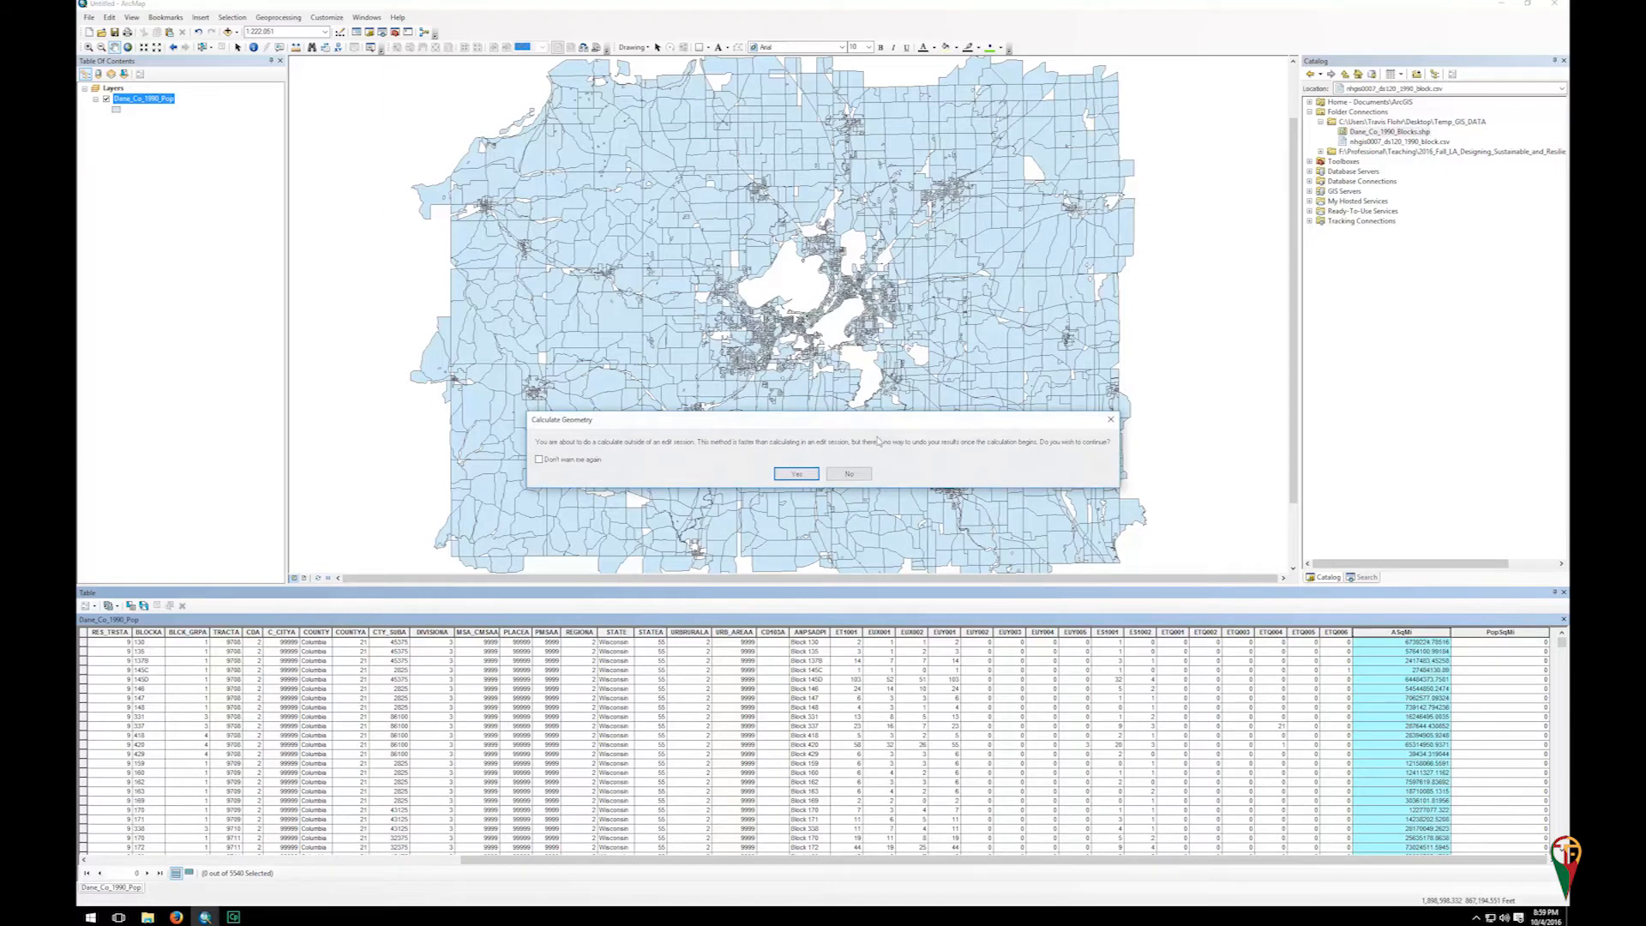
{"action": "left_click", "coordinate": [797, 473]}
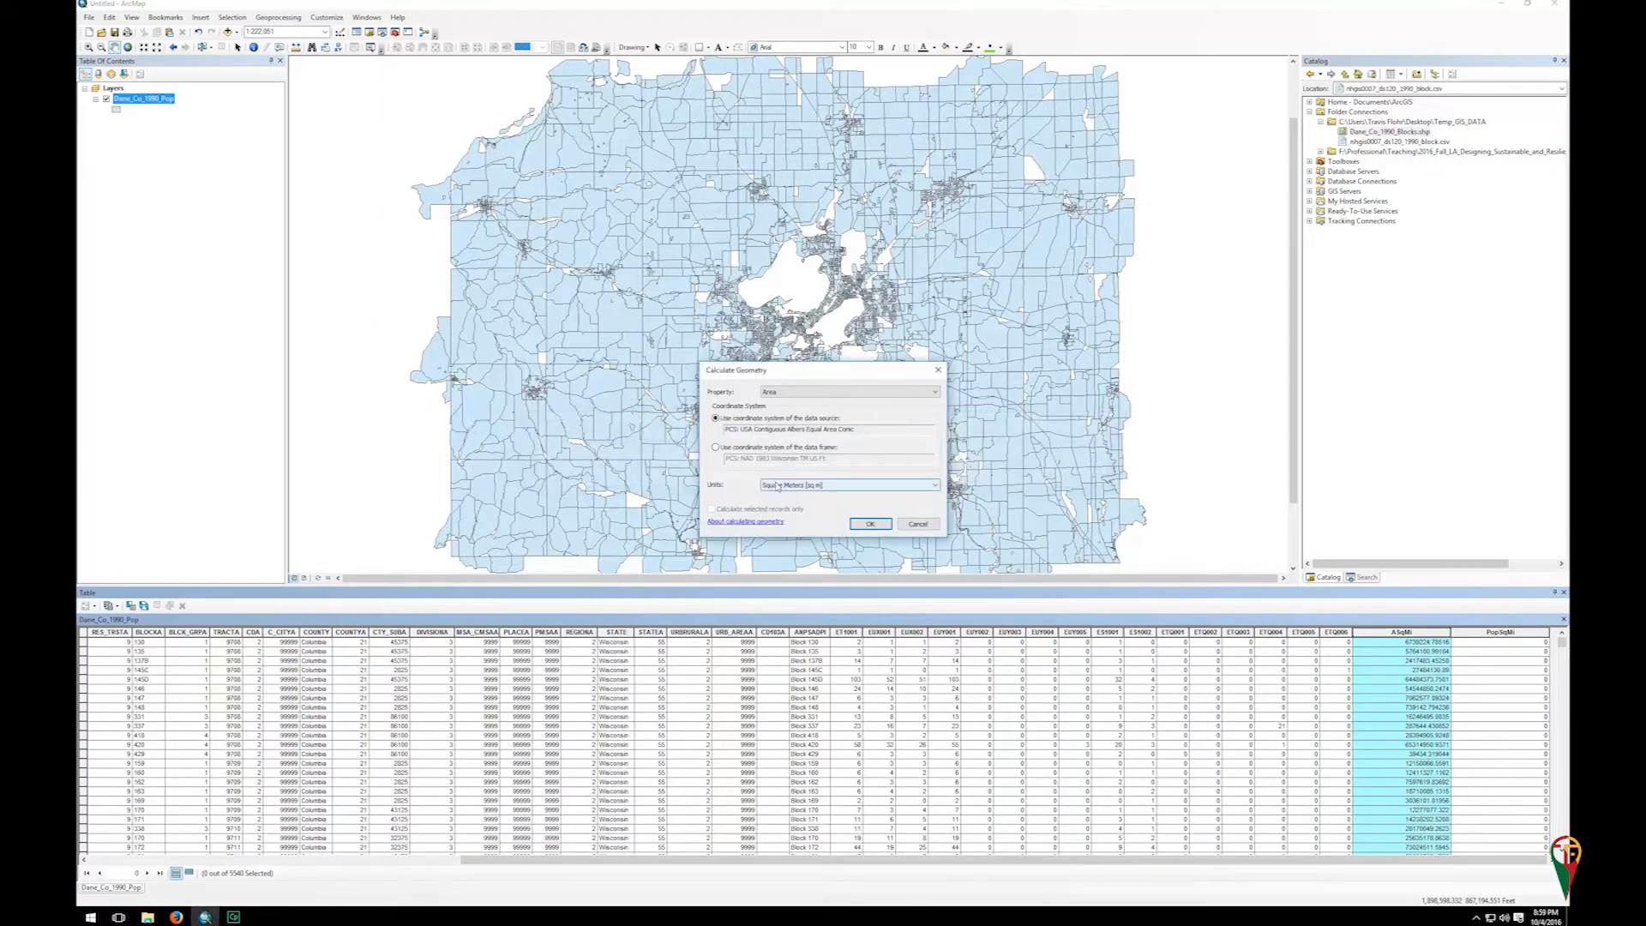
{"action": "left_click", "coordinate": [842, 485]}
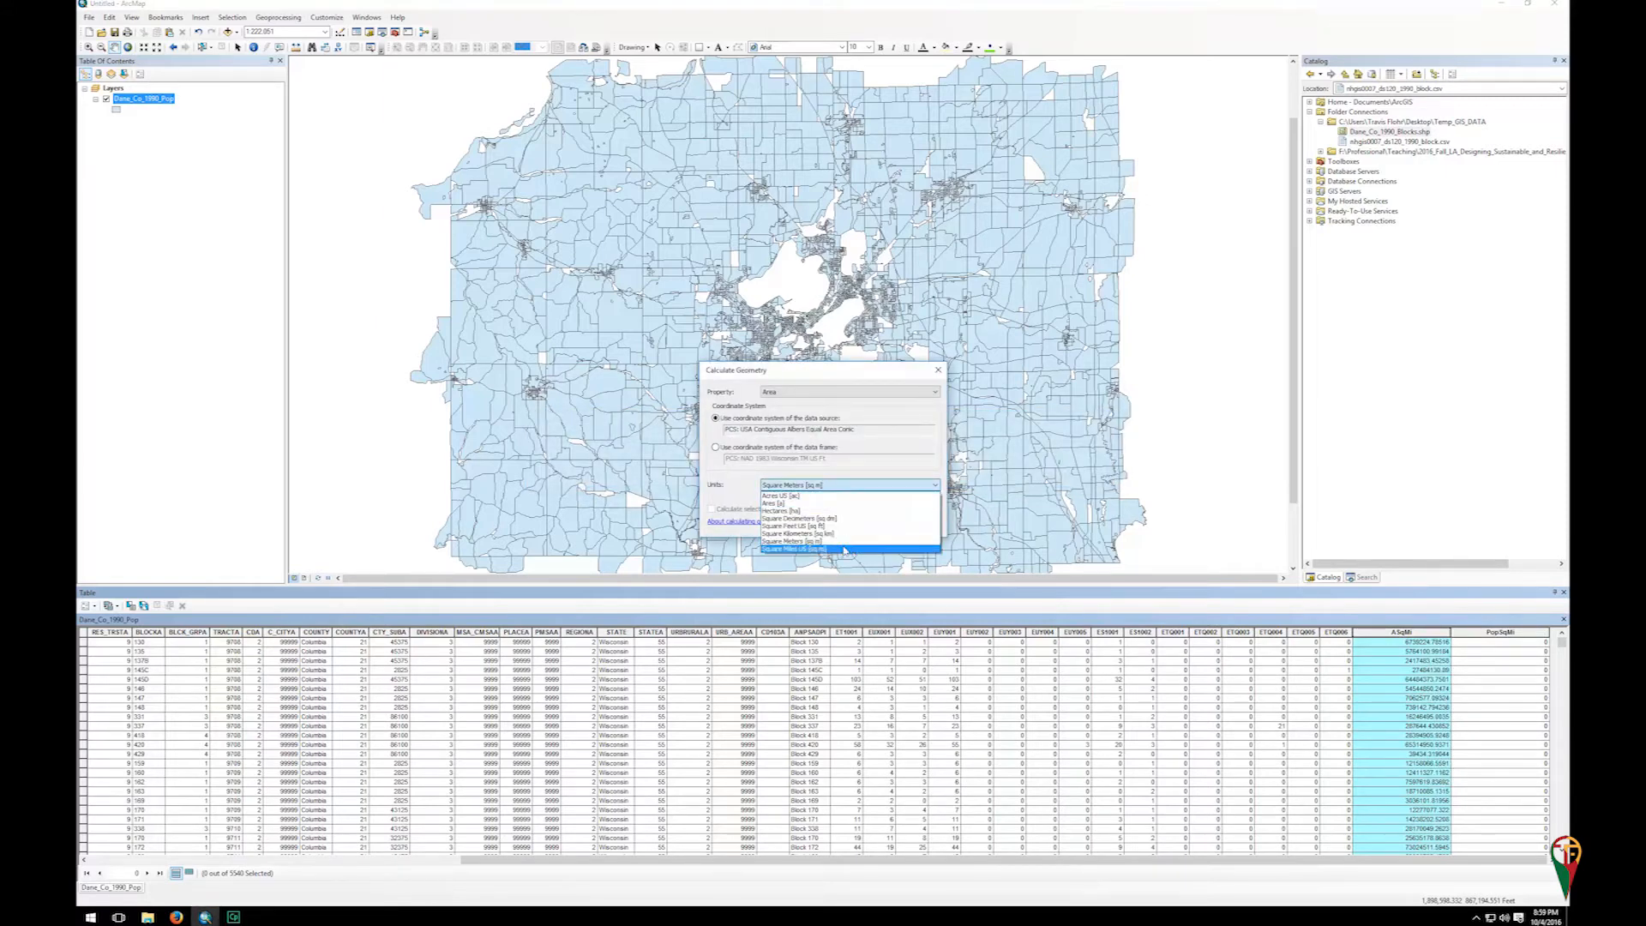
{"action": "left_click", "coordinate": [849, 548]}
{"action": "left_click", "coordinate": [876, 527]}
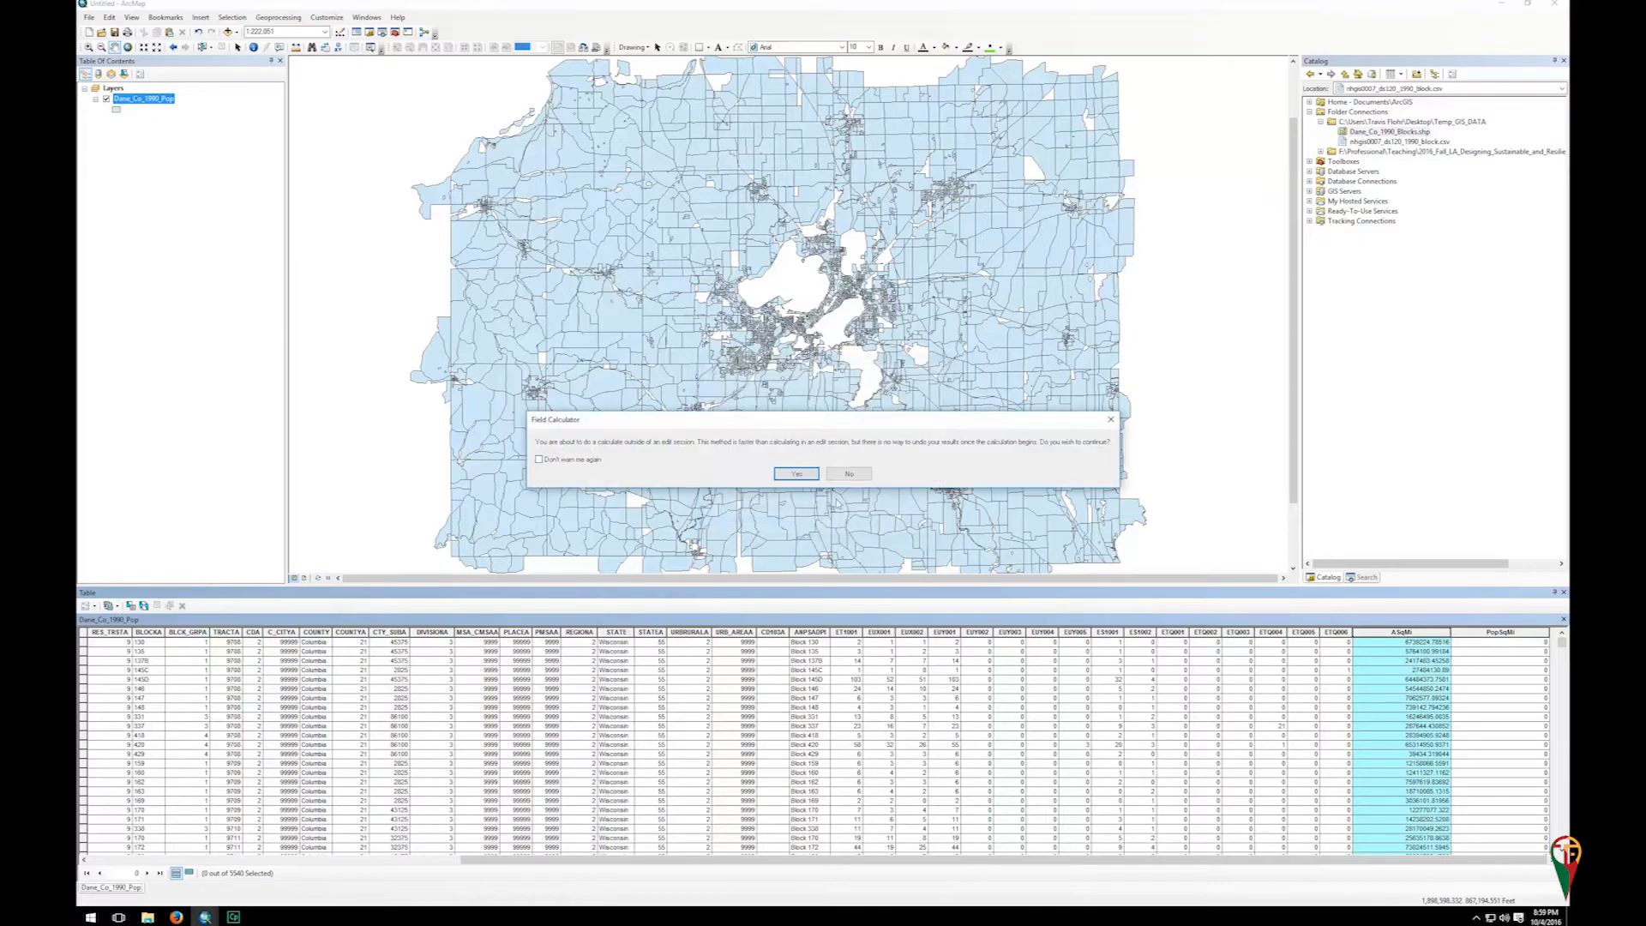
{"action": "left_click", "coordinate": [796, 473]}
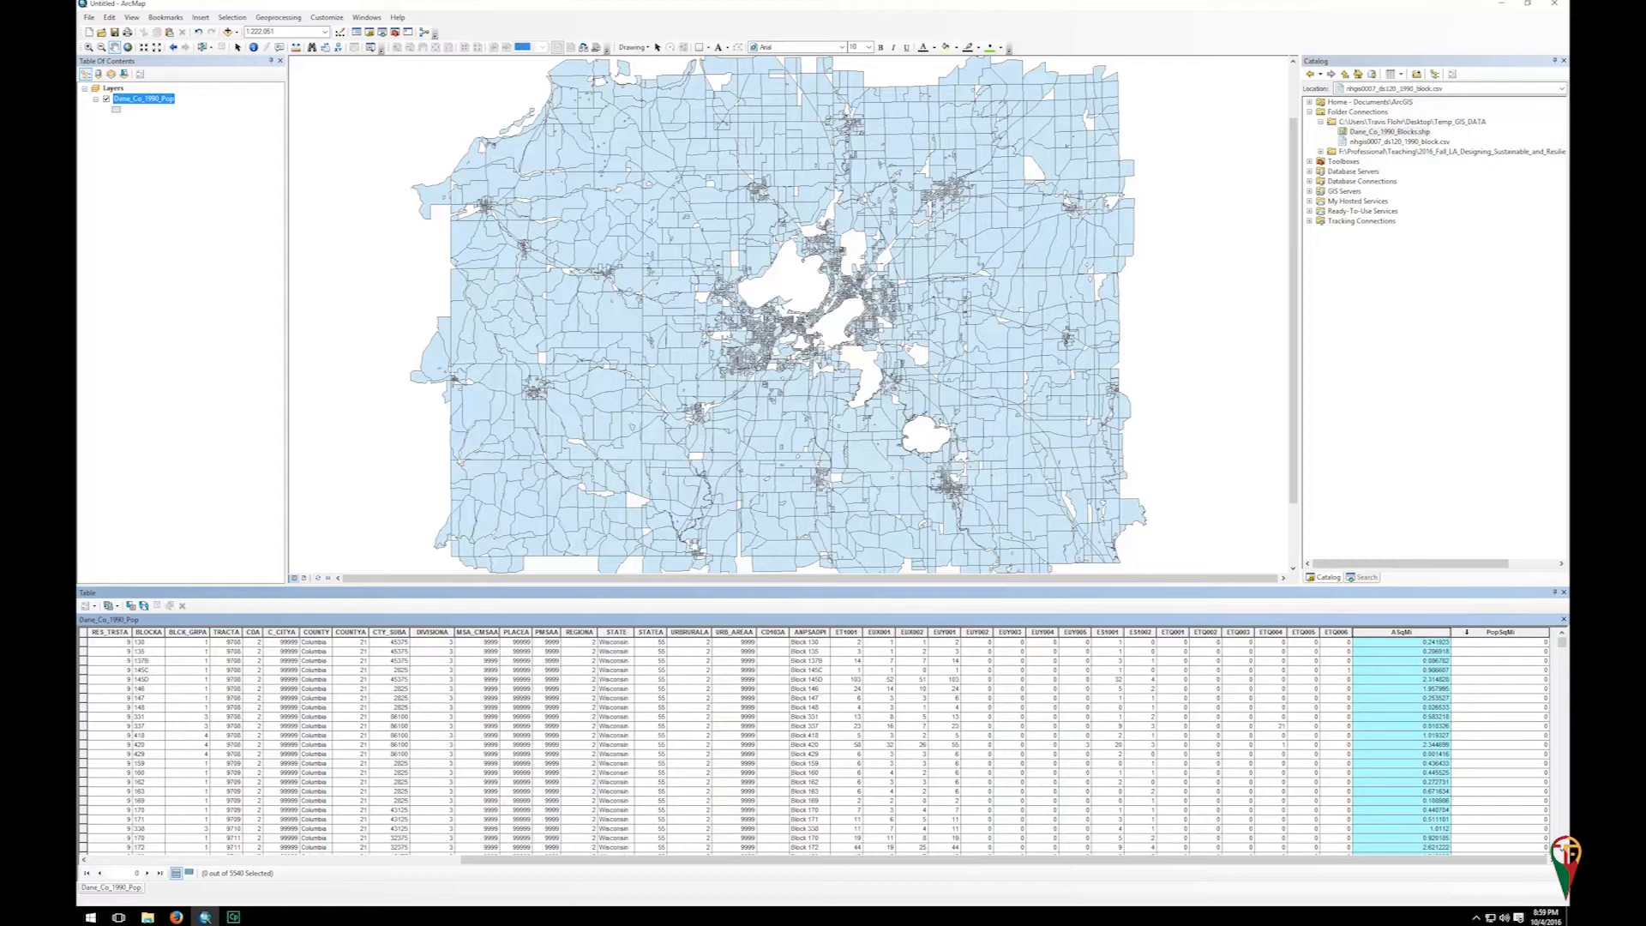
Sort the attribute table in ascending order by the total population field ET1001
{"action": "left_click", "coordinate": [1467, 632]}
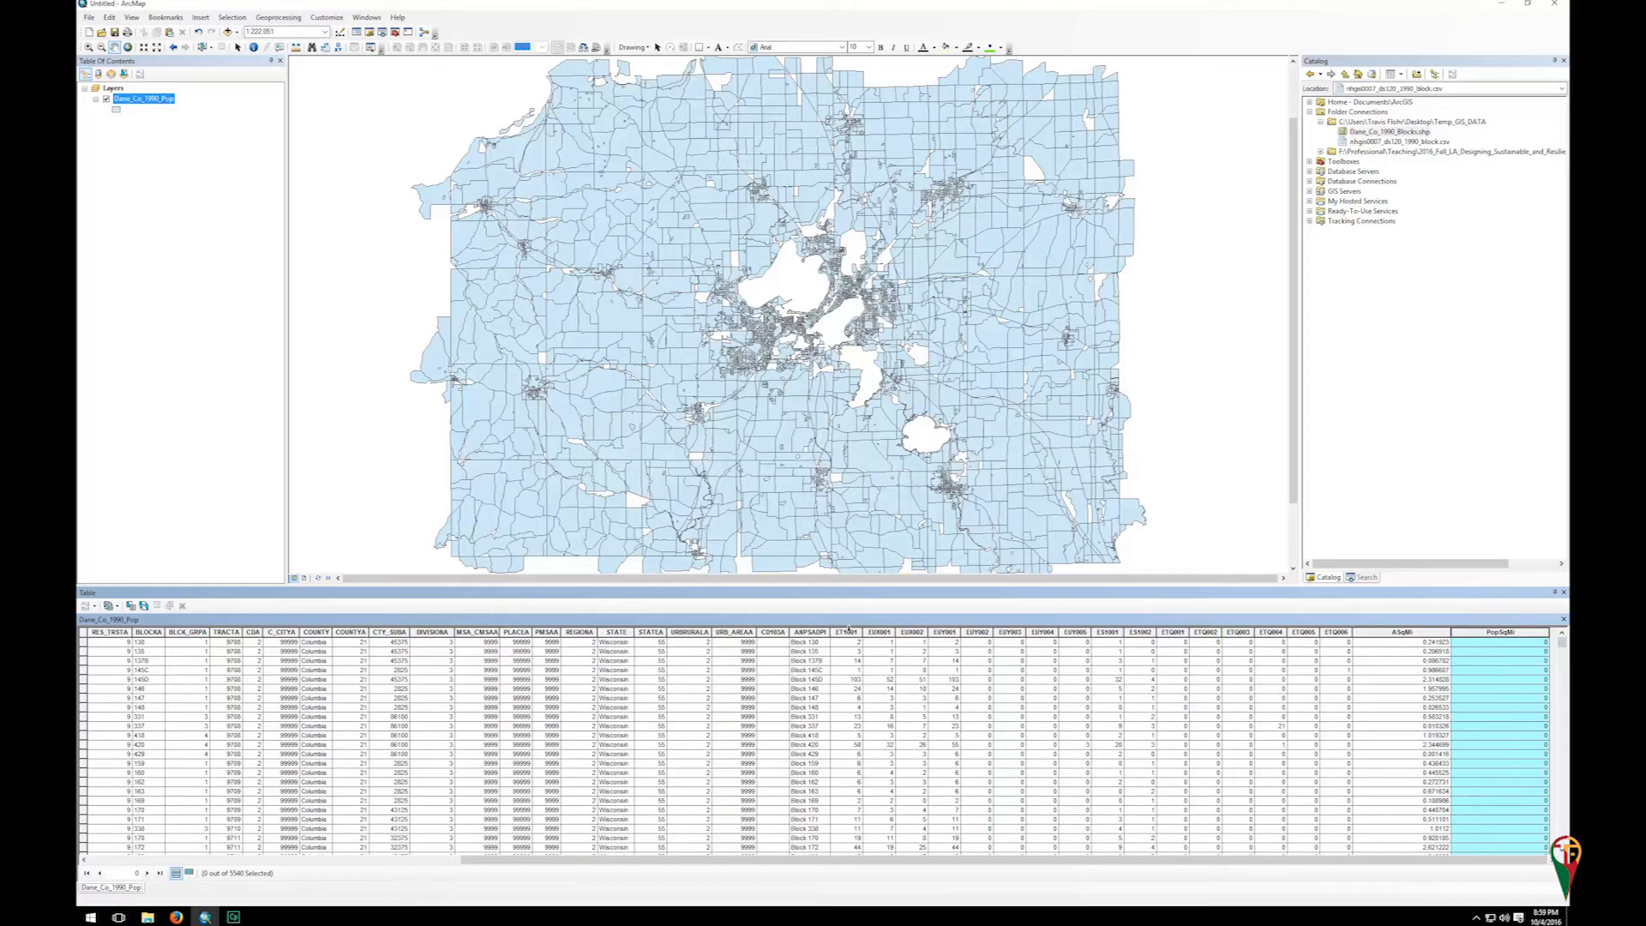
{"action": "left_click", "coordinate": [847, 631]}
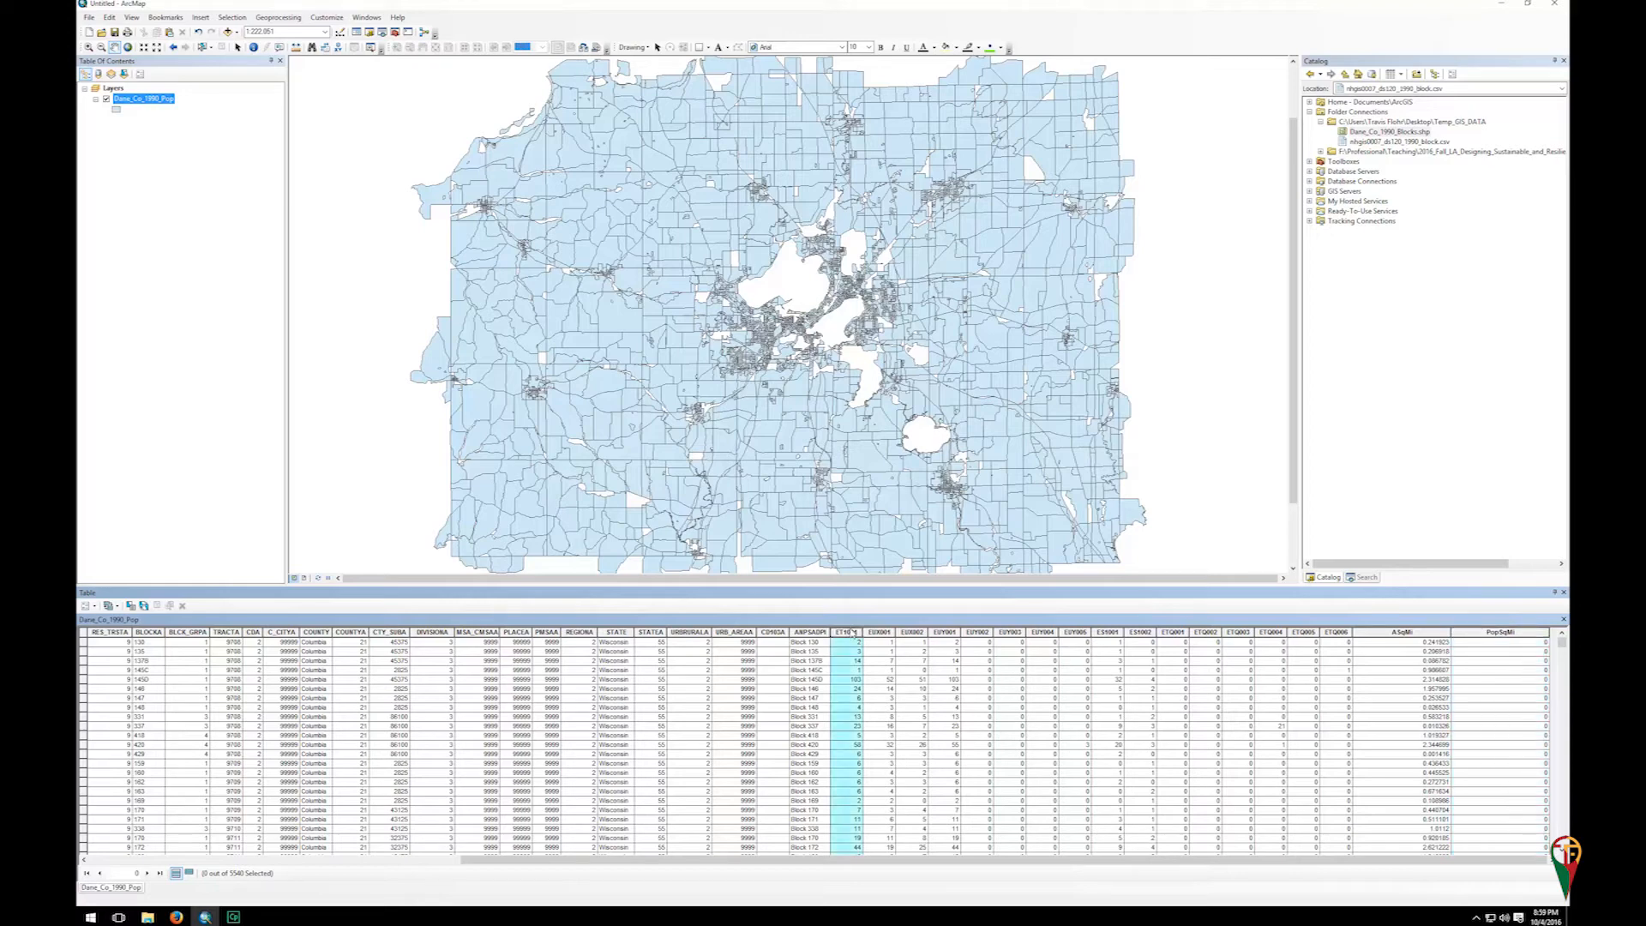
{"action": "right_click", "coordinate": [851, 632]}
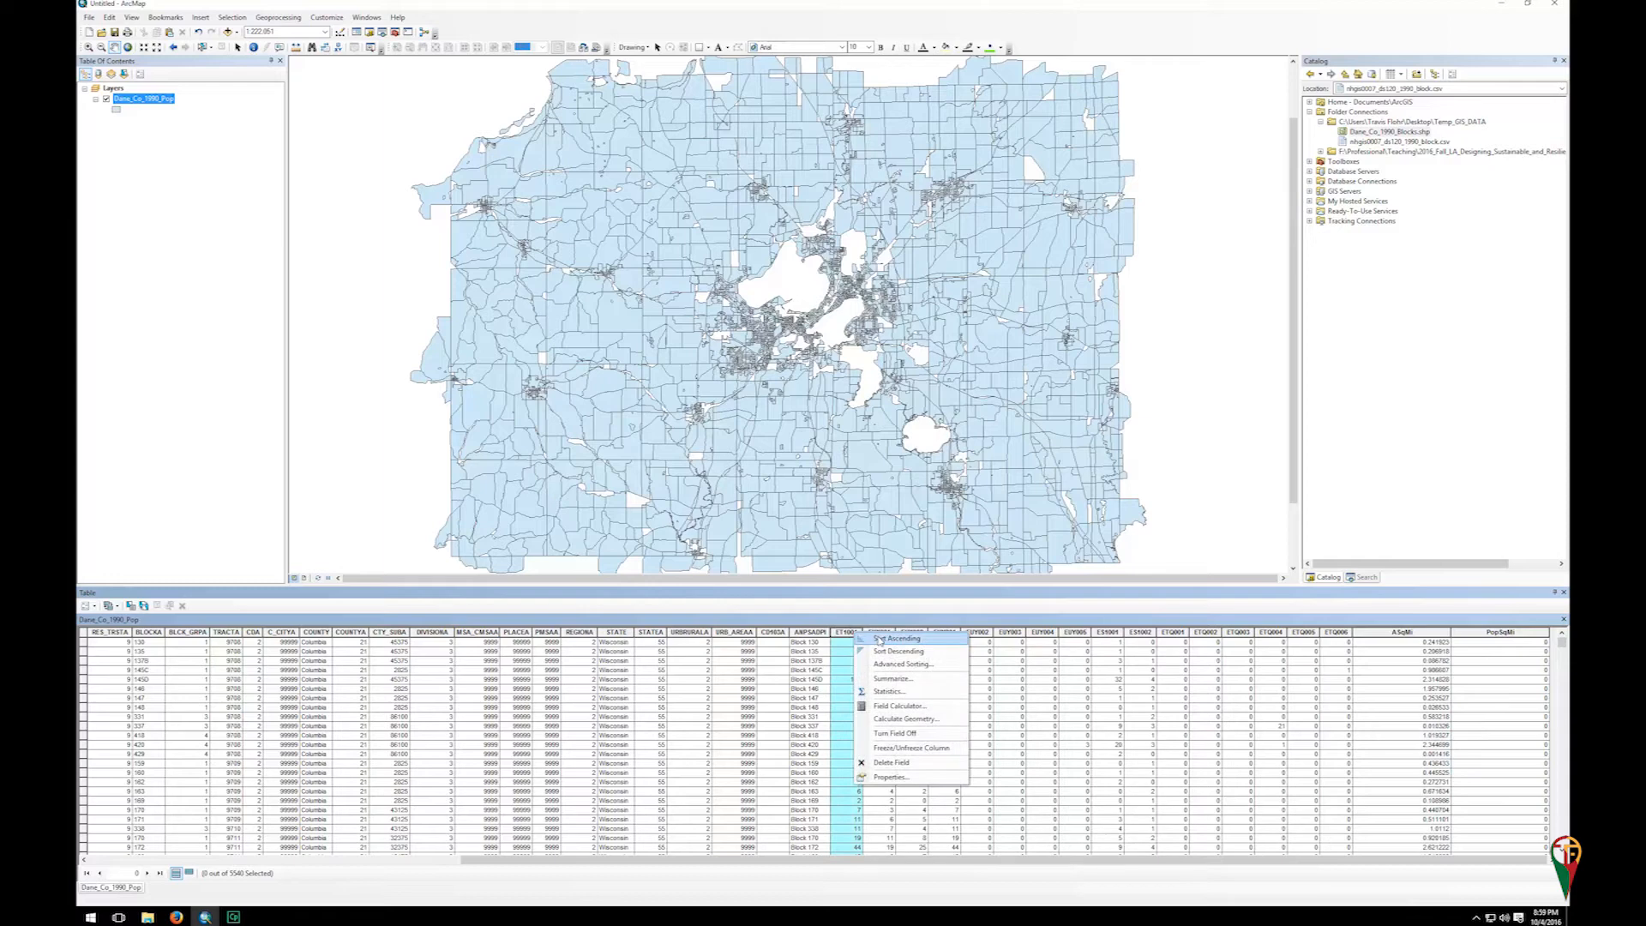
{"action": "left_click", "coordinate": [876, 638]}
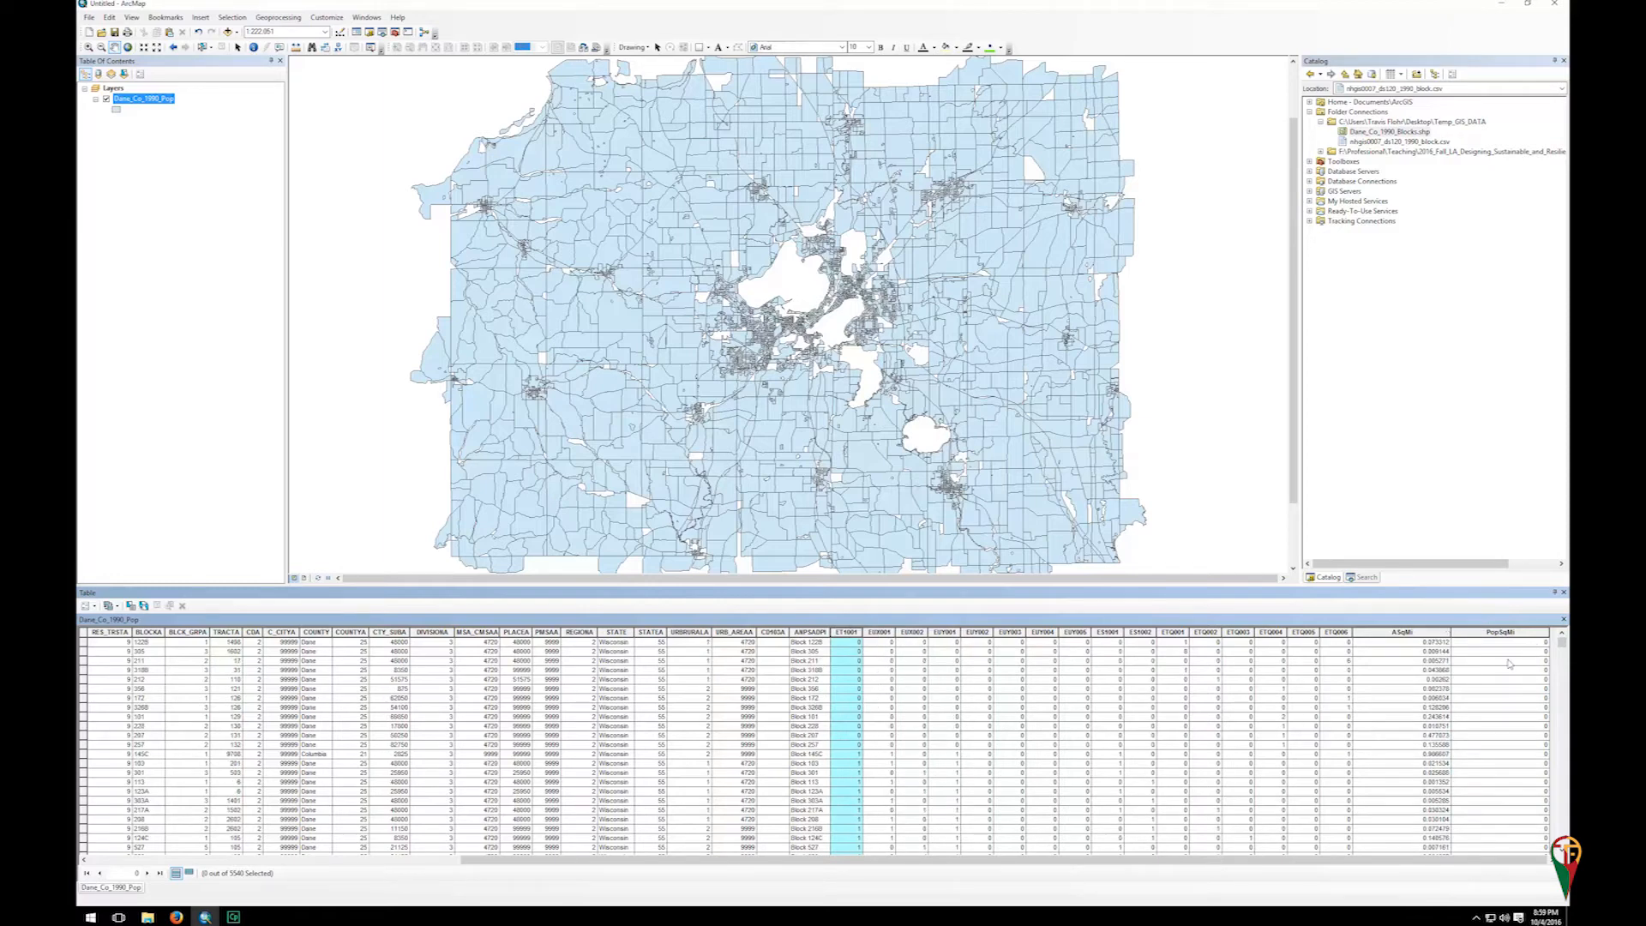
Select the Dane_Co_1990_Pop records where ASqMi is greater than 0 and show only selected records in the table
{"action": "left_click", "coordinate": [231, 18]}
{"action": "left_click", "coordinate": [261, 30]}
{"action": "left_click_drag", "start_coordinate": [222, 19], "coordinate": [644, 185]}
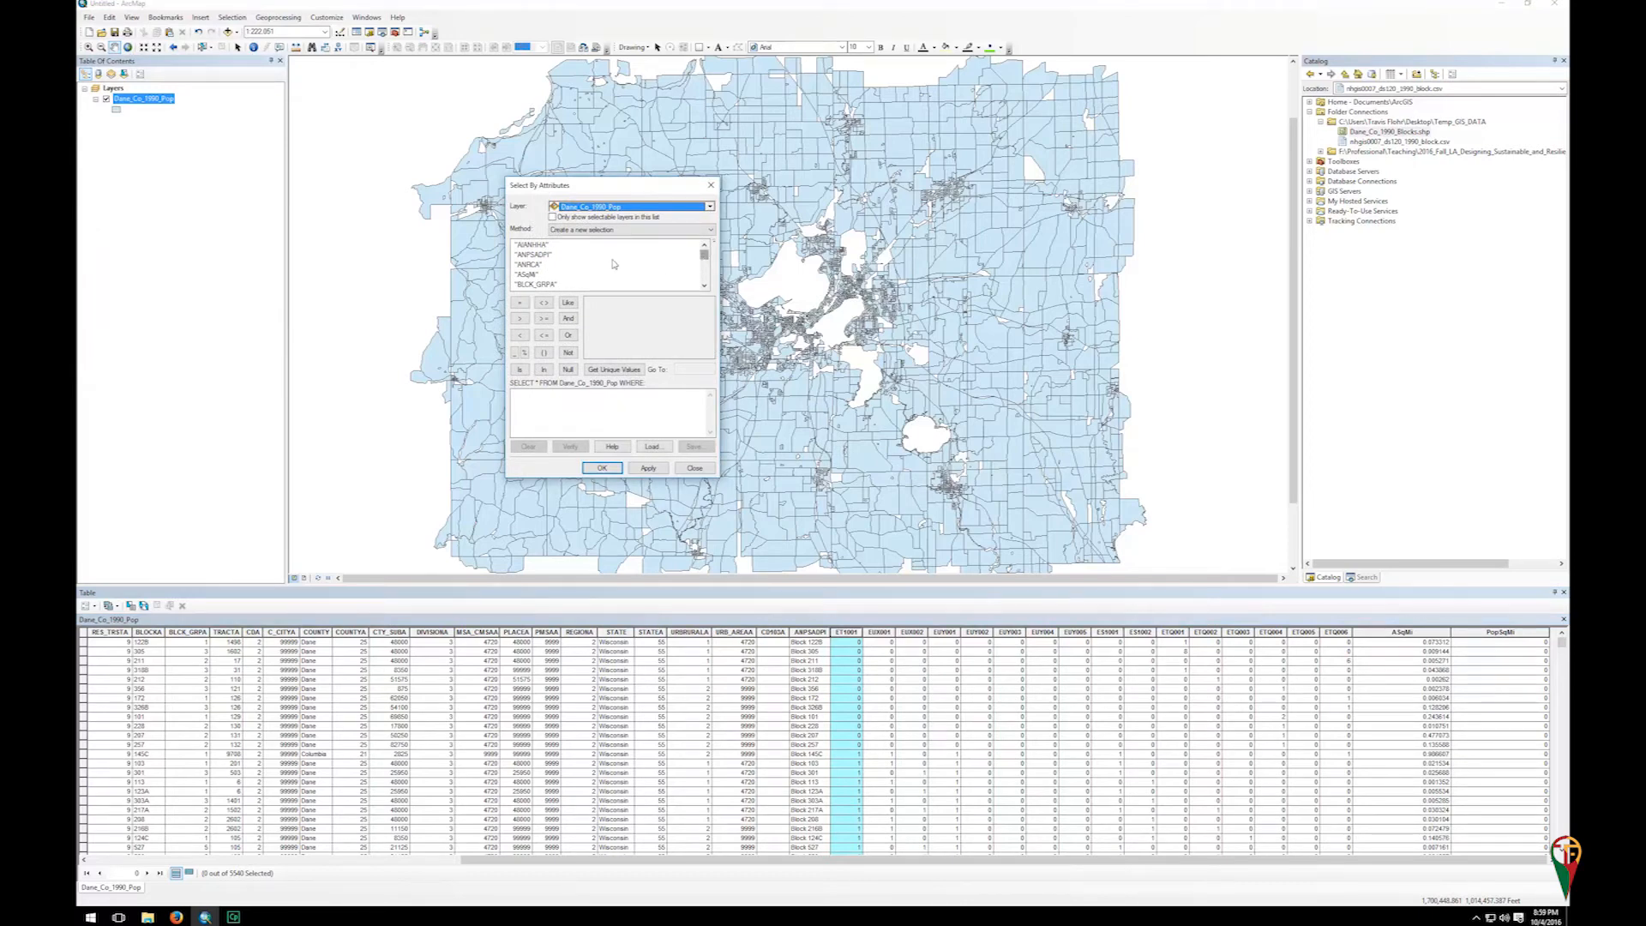
{"action": "right_click", "coordinate": [538, 255]}
{"action": "left_click", "coordinate": [561, 264]}
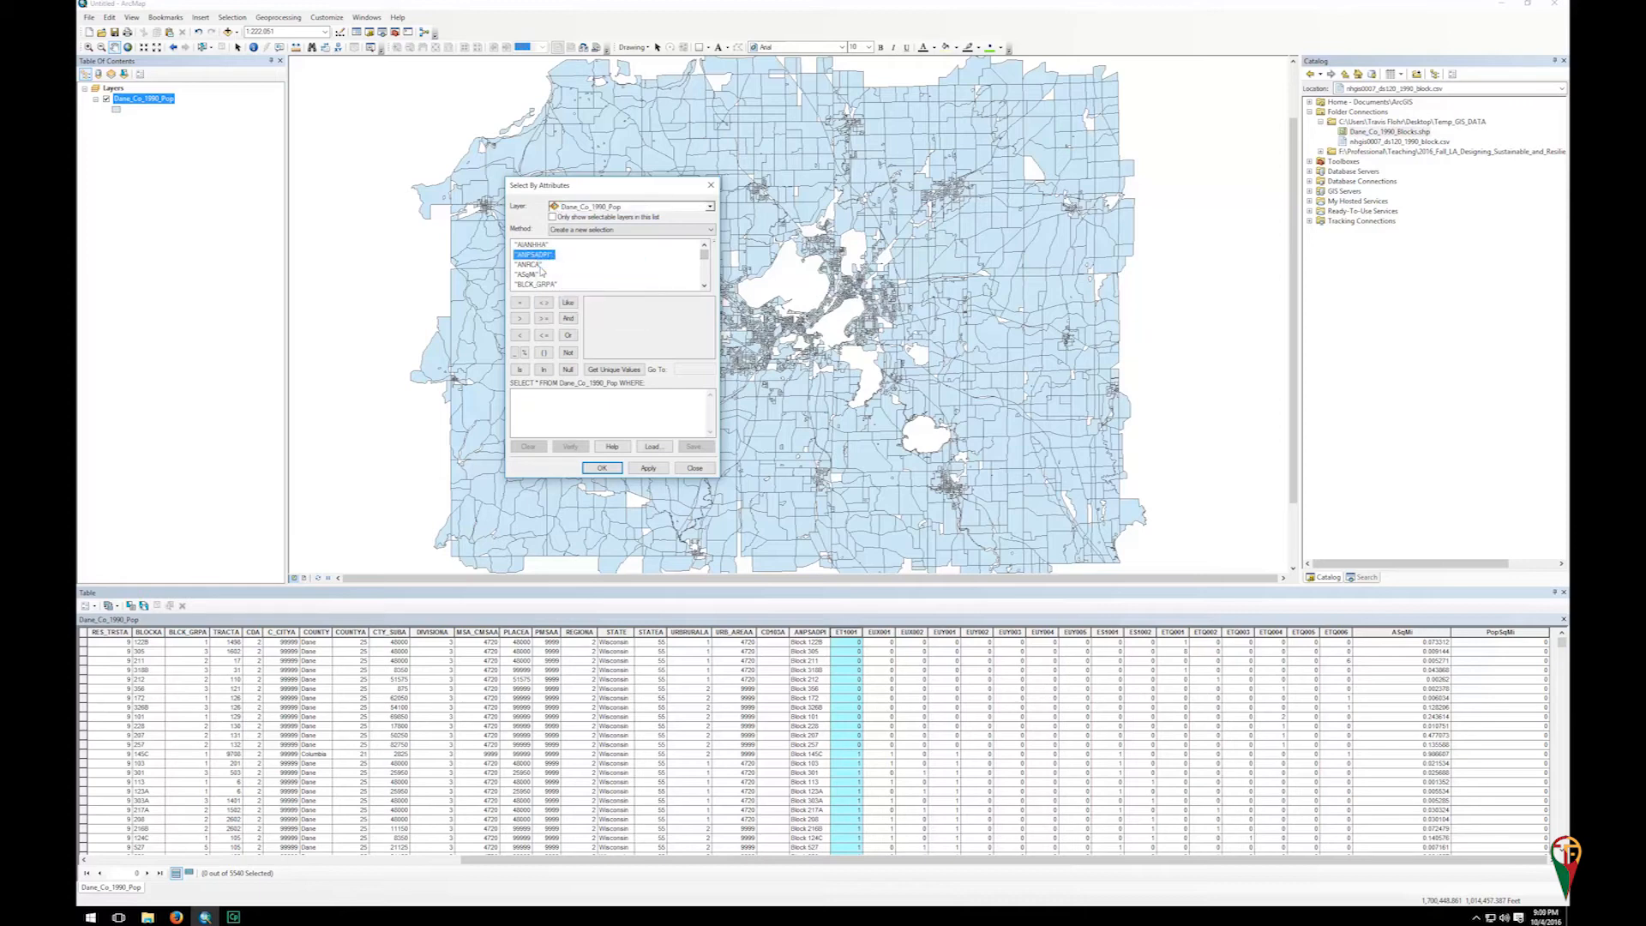
{"action": "double_click", "coordinate": [529, 274]}
{"action": "left_click", "coordinate": [521, 319]}
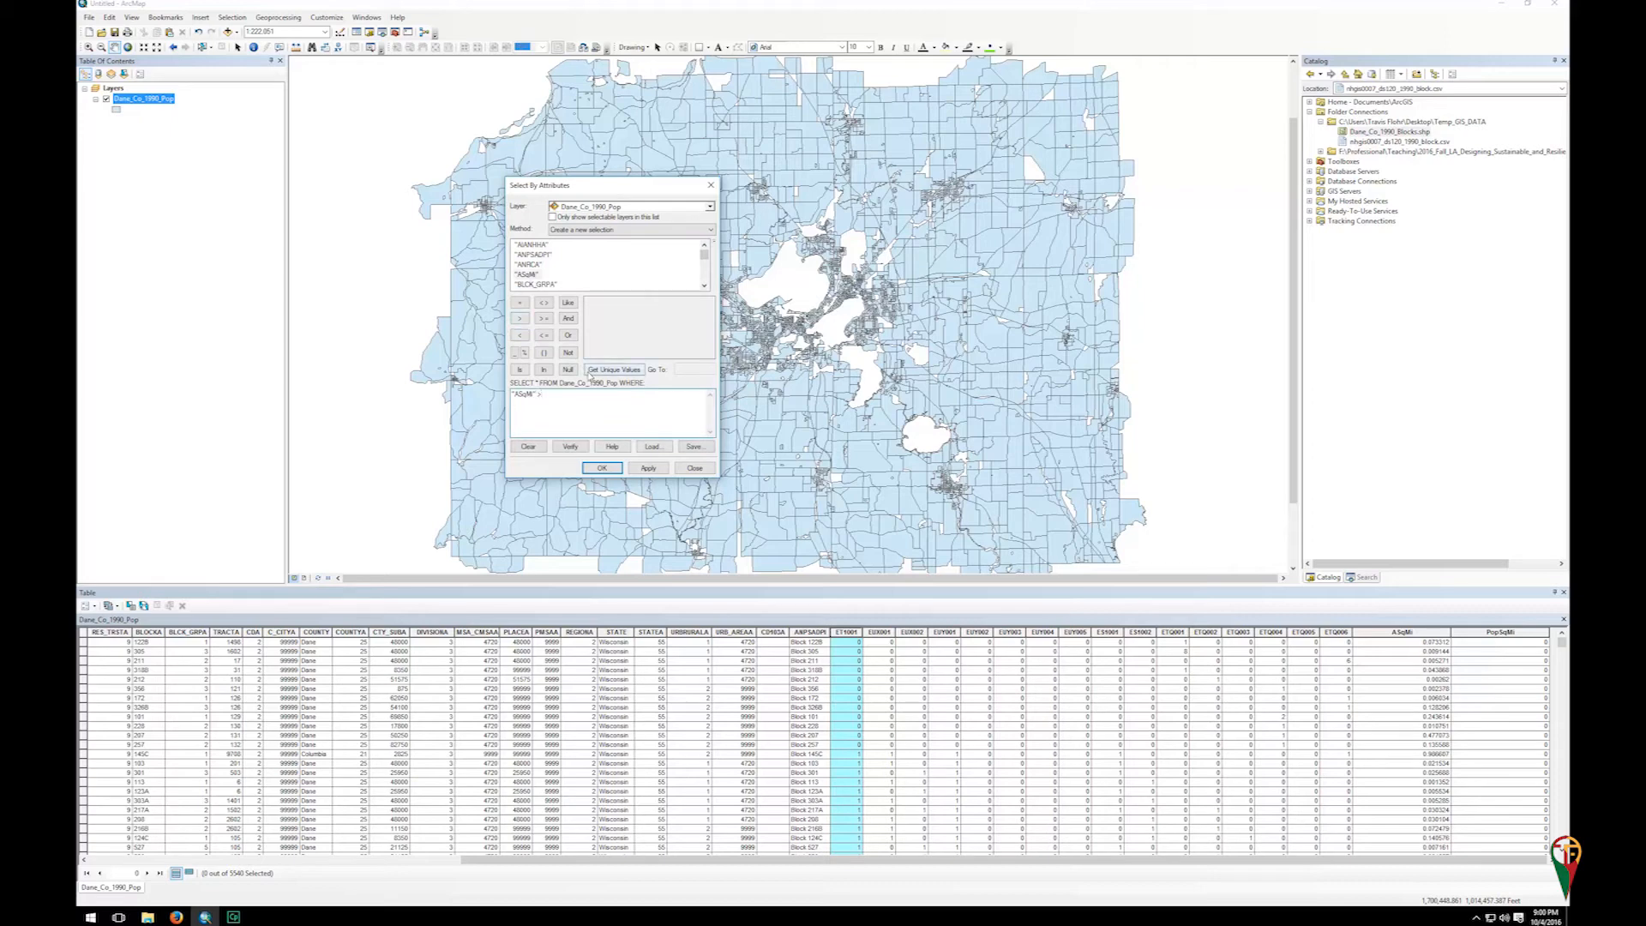
{"action": "left_click", "coordinate": [615, 470]}
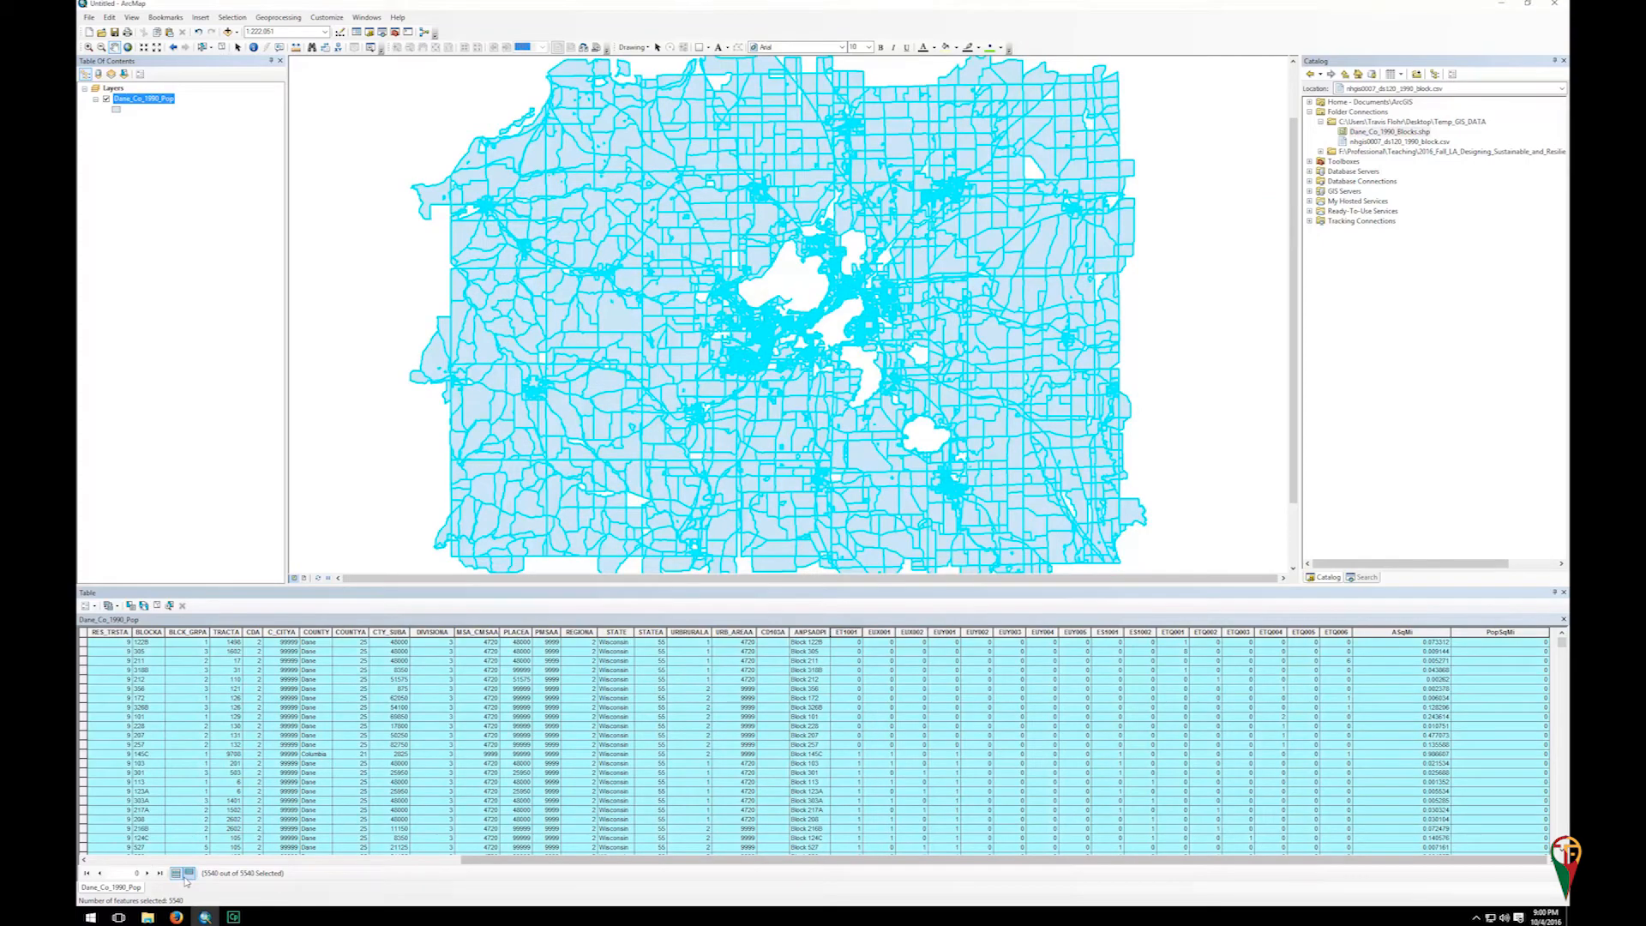
{"action": "left_click", "coordinate": [189, 874]}
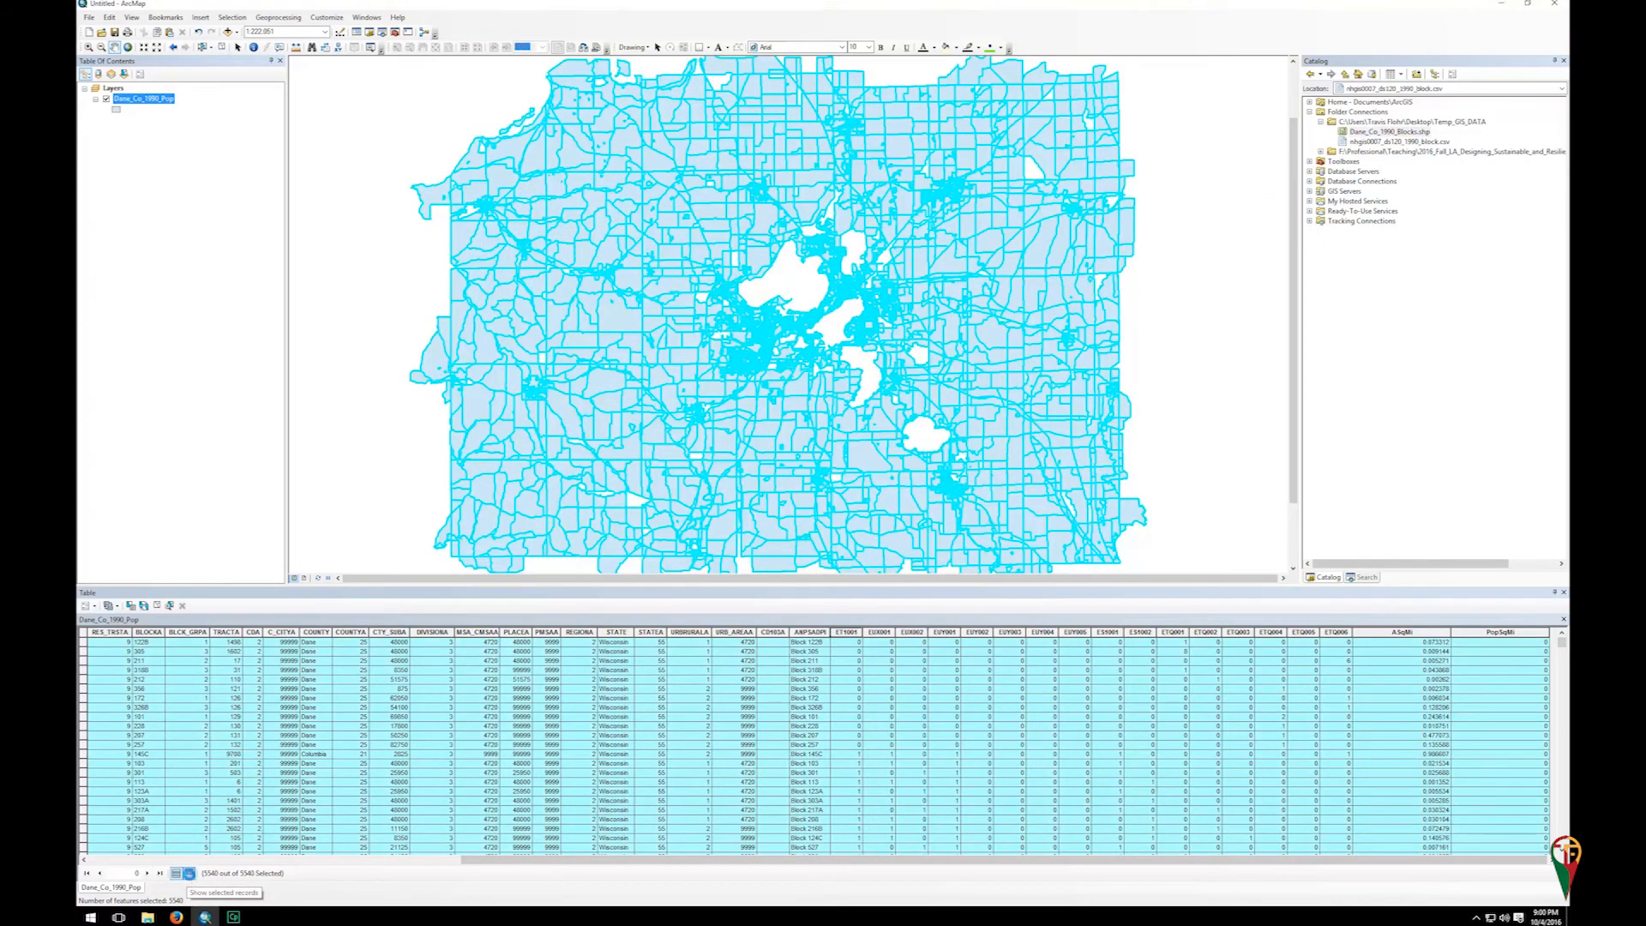
{"action": "left_click_drag", "start_coordinate": [1037, 870], "coordinate": [1410, 870]}
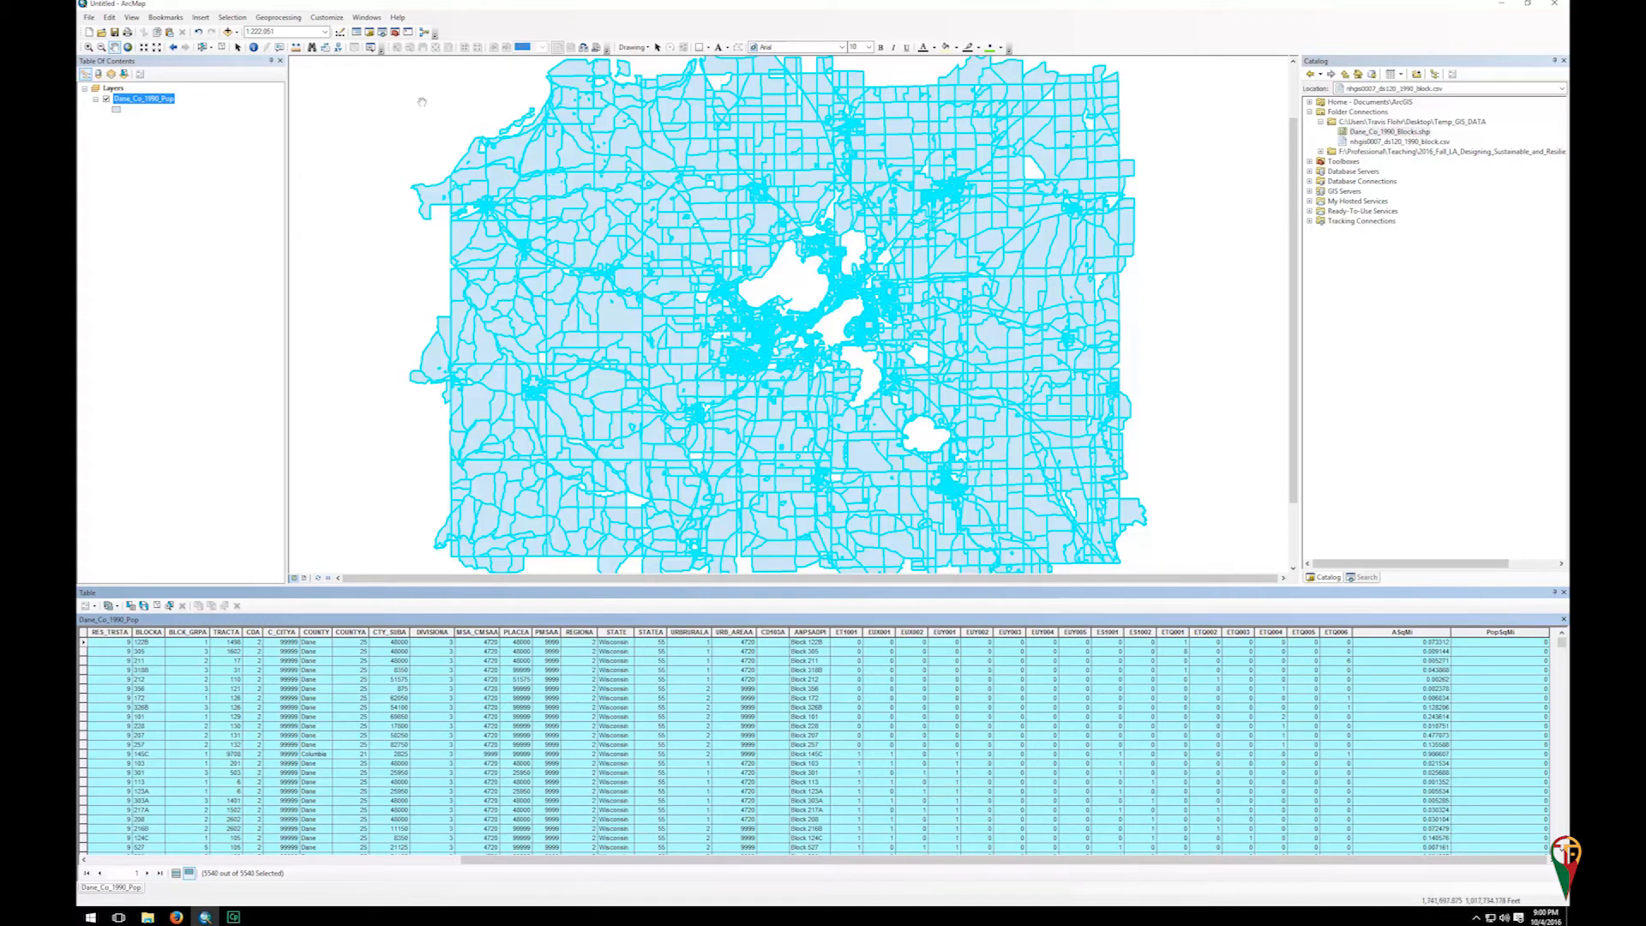
Create a new attribute selection on Dane_Co_1990_Pop for records where ES1001 is greater than 0
{"action": "left_click", "coordinate": [232, 18]}
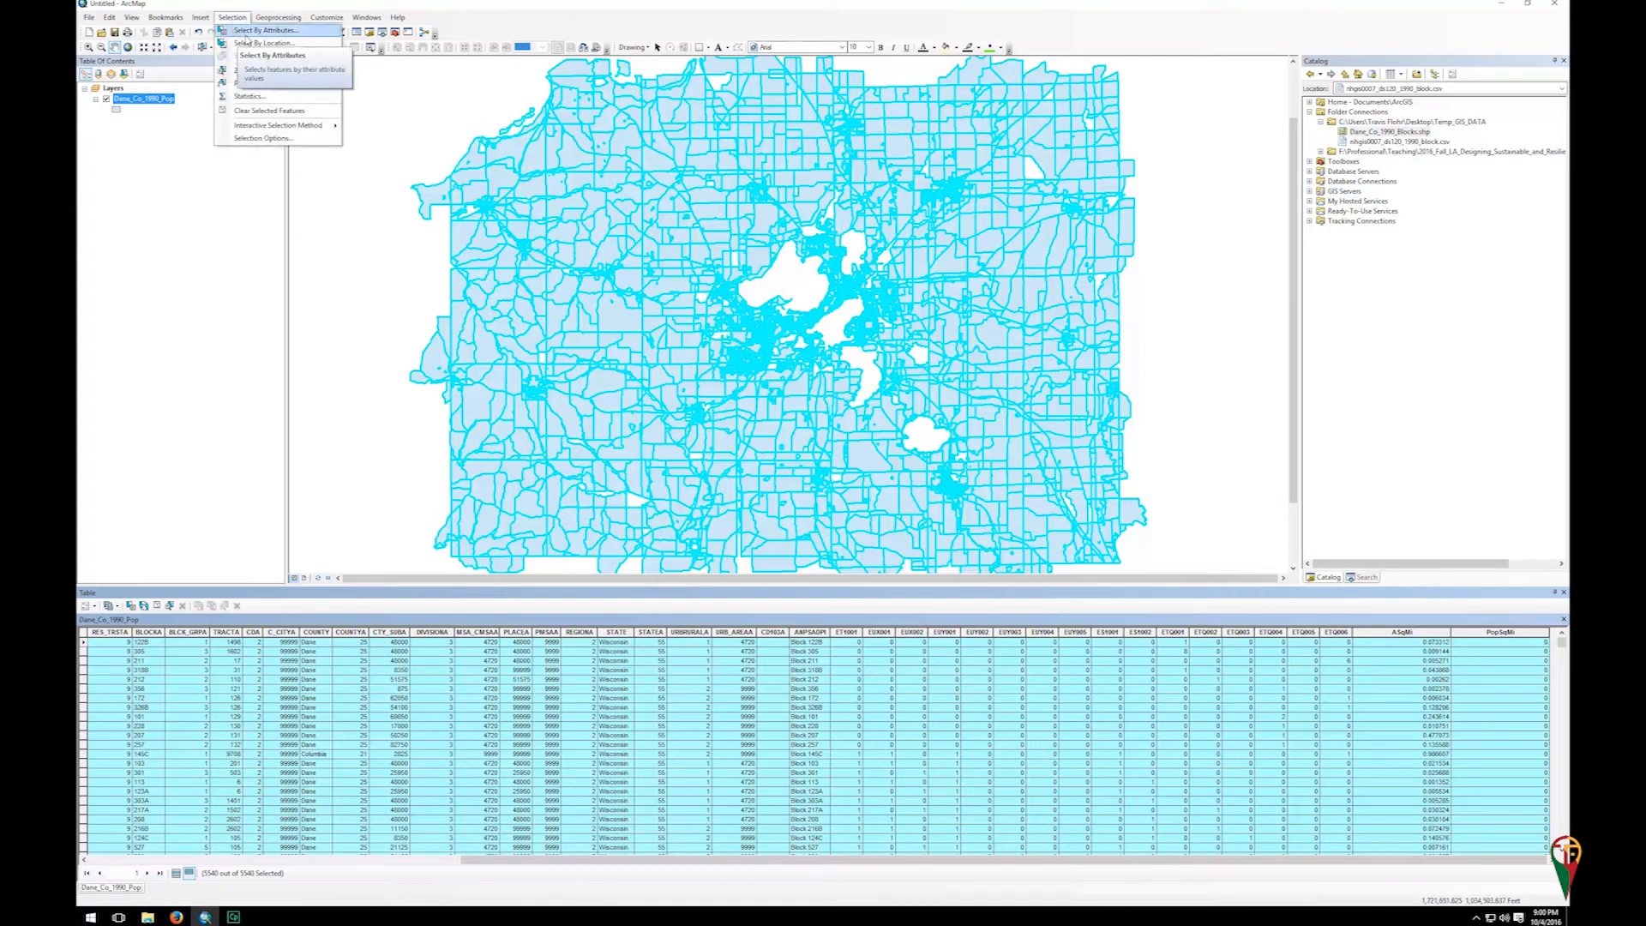
{"action": "left_click", "coordinate": [257, 30]}
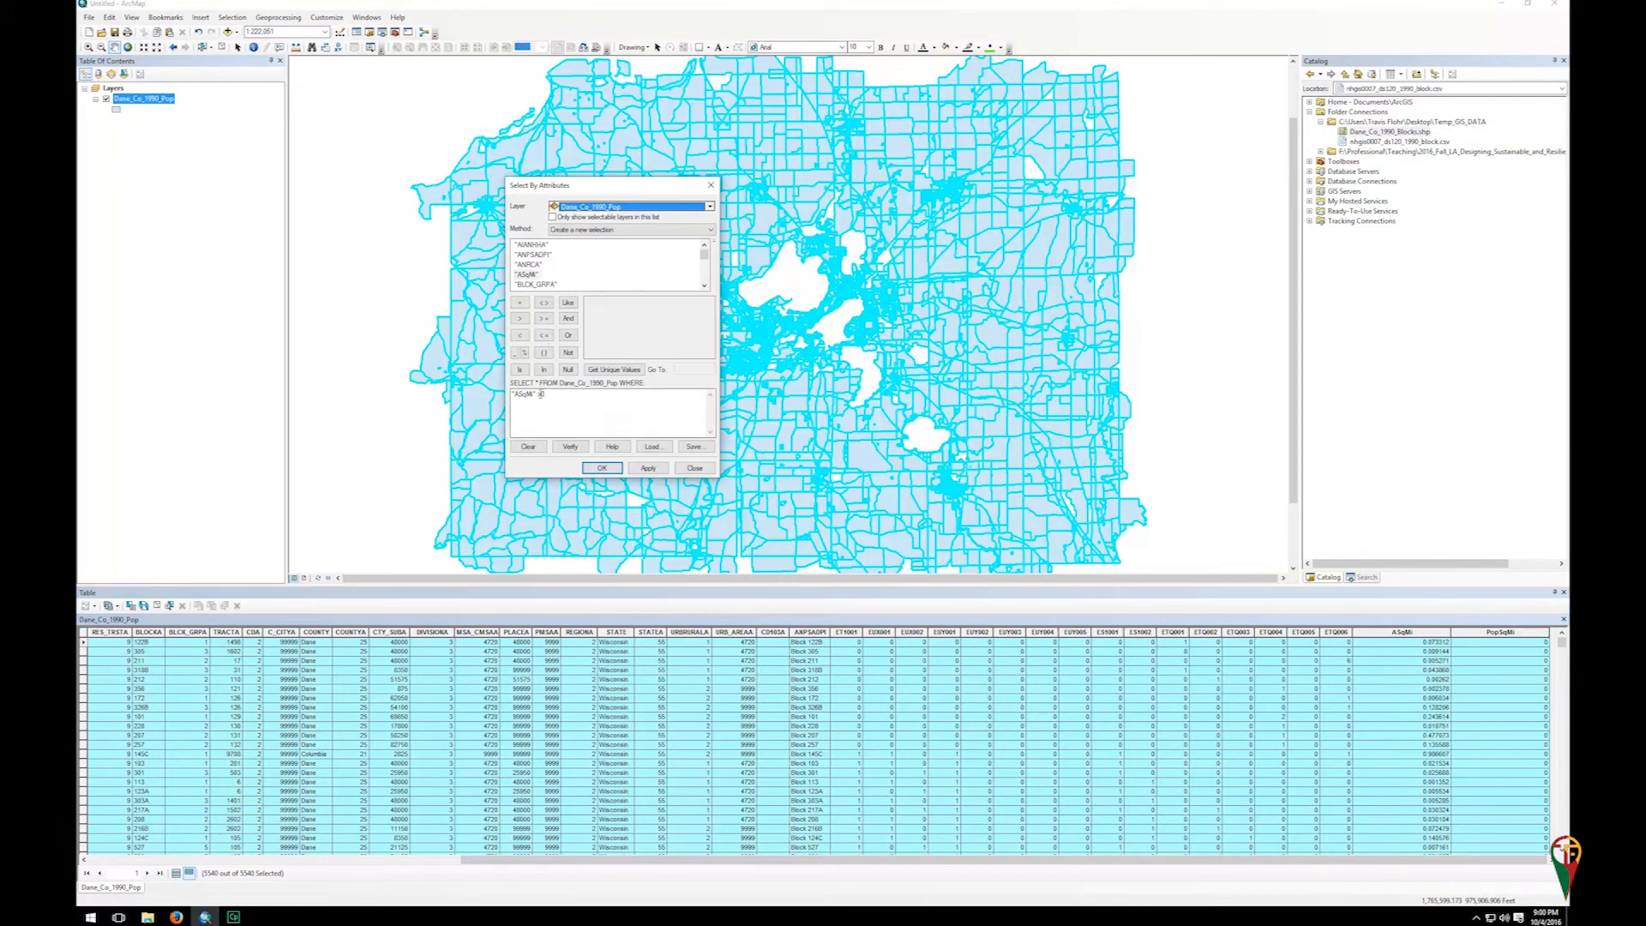
{"action": "left_click_drag", "start_coordinate": [534, 392], "coordinate": [499, 392]}
{"action": "key", "text": "Delete"}
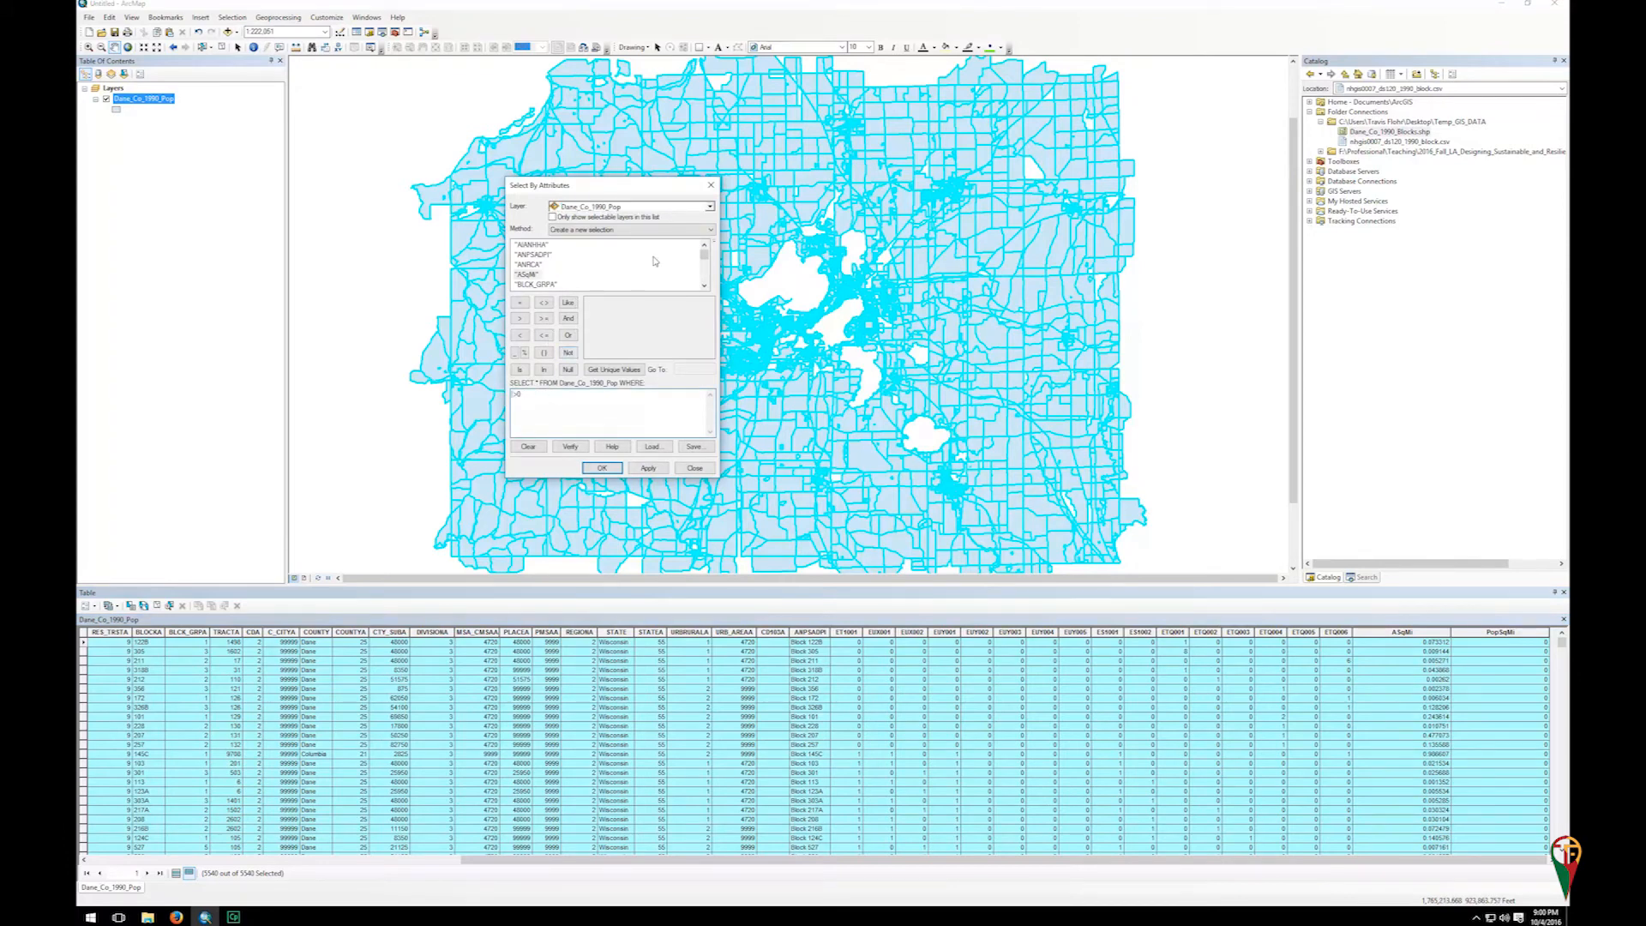
{"action": "left_click_drag", "start_coordinate": [704, 255], "coordinate": [704, 262]}
{"action": "double_click", "coordinate": [561, 275]}
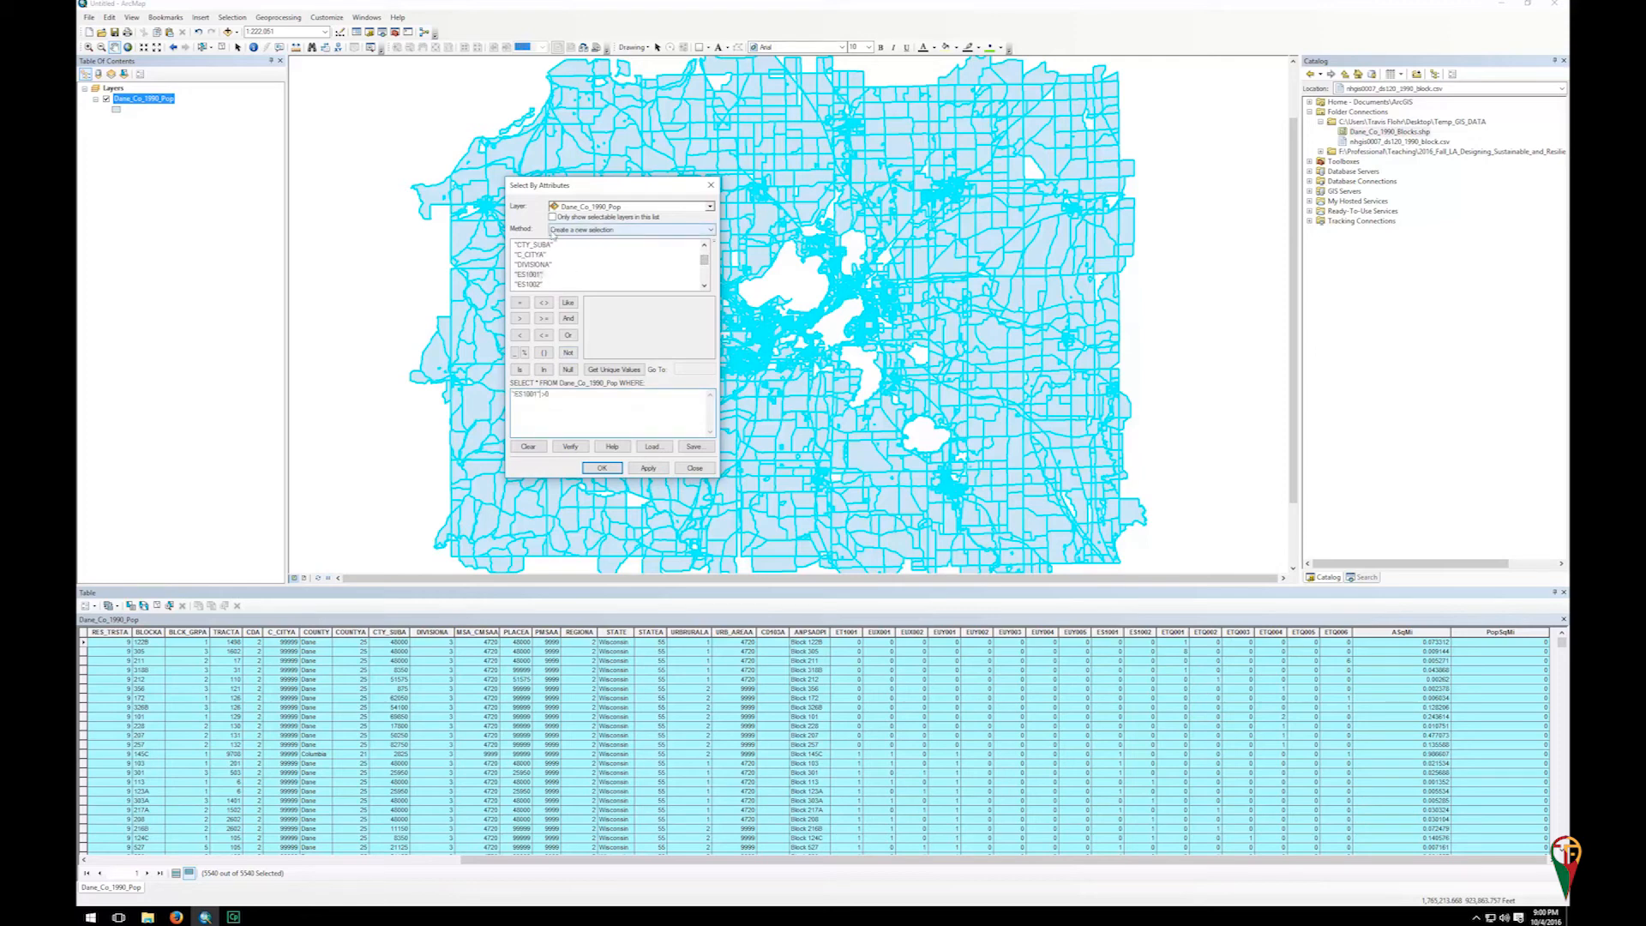
{"action": "left_click", "coordinate": [616, 231]}
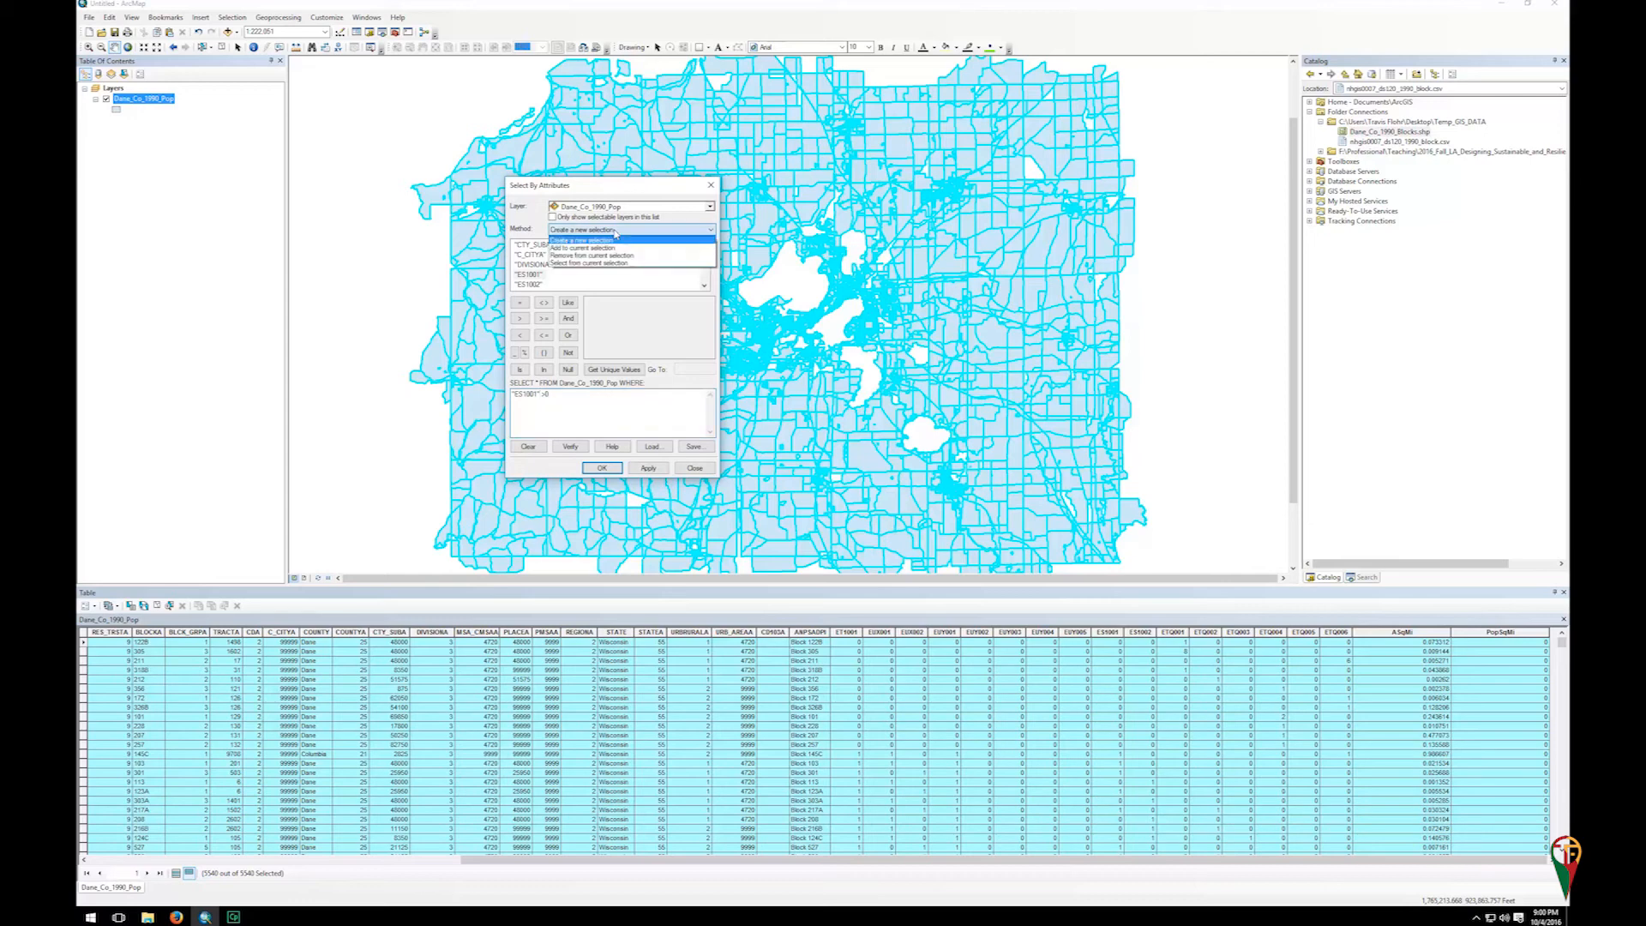
{"action": "left_click", "coordinate": [620, 241]}
{"action": "left_click", "coordinate": [653, 470]}
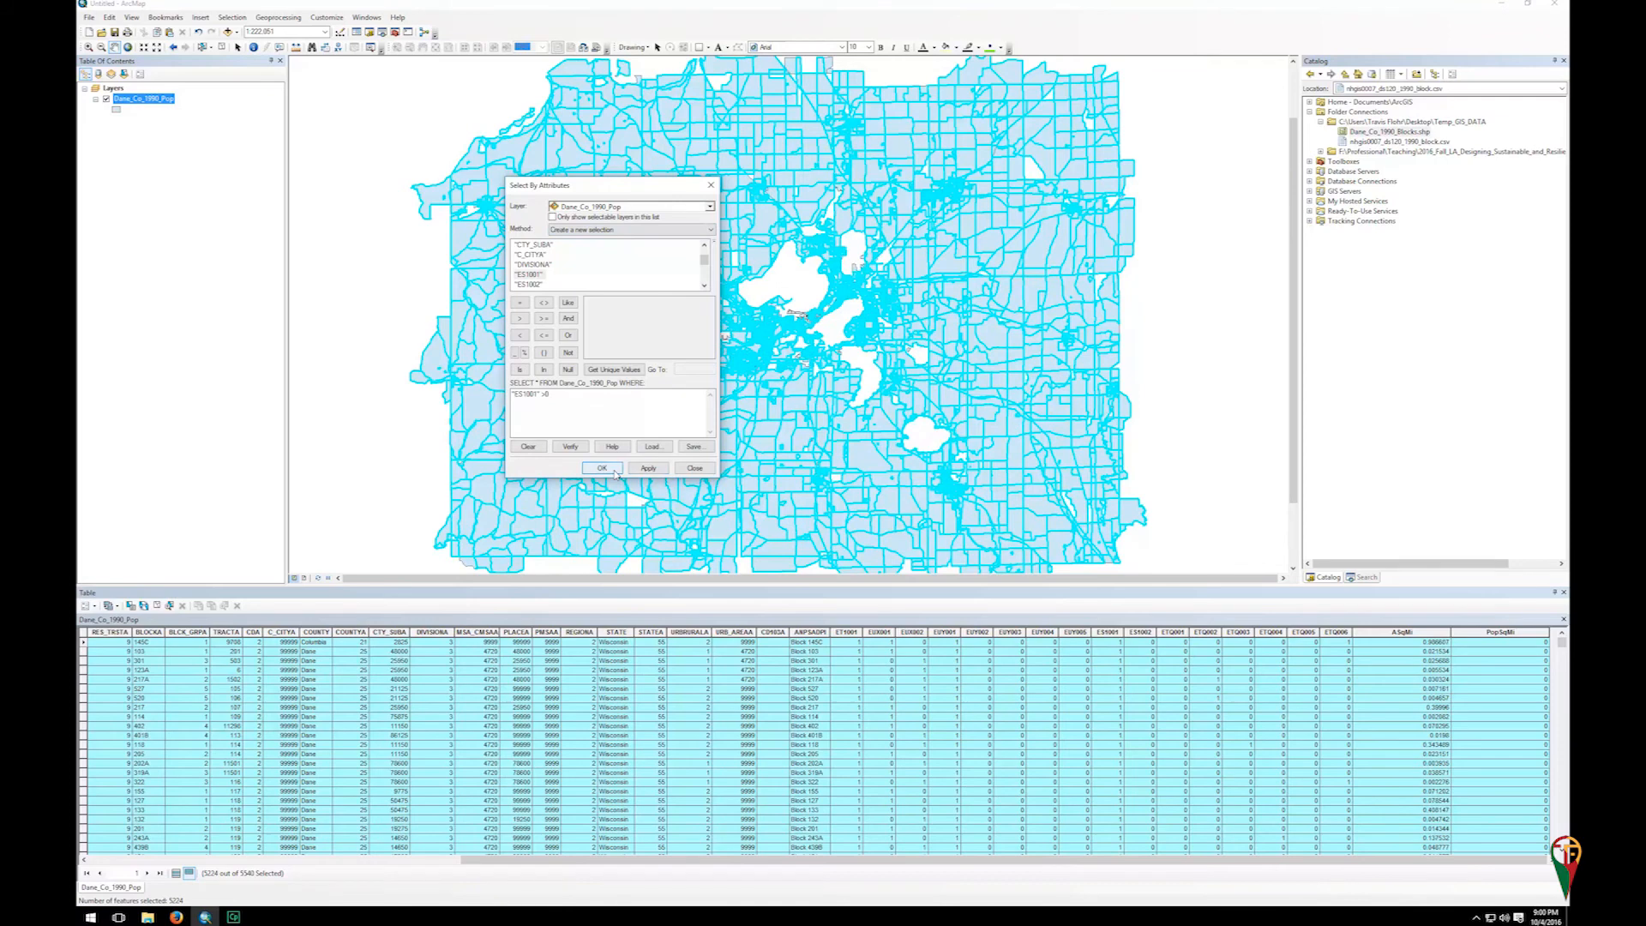
{"action": "left_click", "coordinate": [614, 473]}
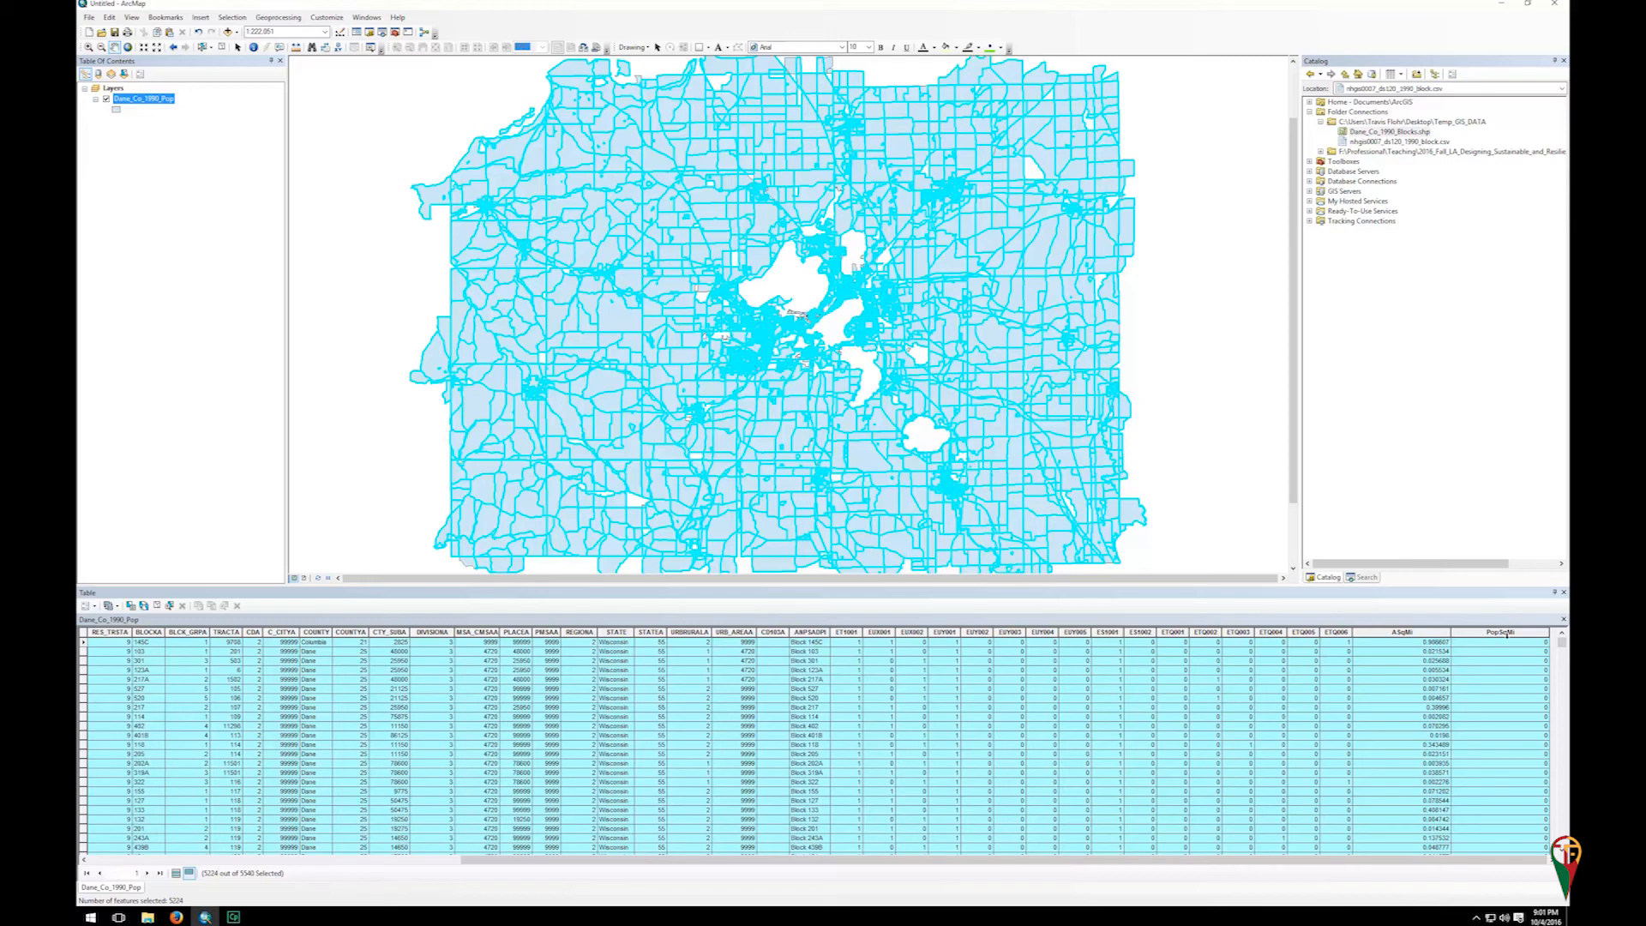
Calculate the PopSqMi field for the selected records as ET1001 divided by ASqMi, outside an edit session
{"action": "right_click", "coordinate": [1507, 632]}
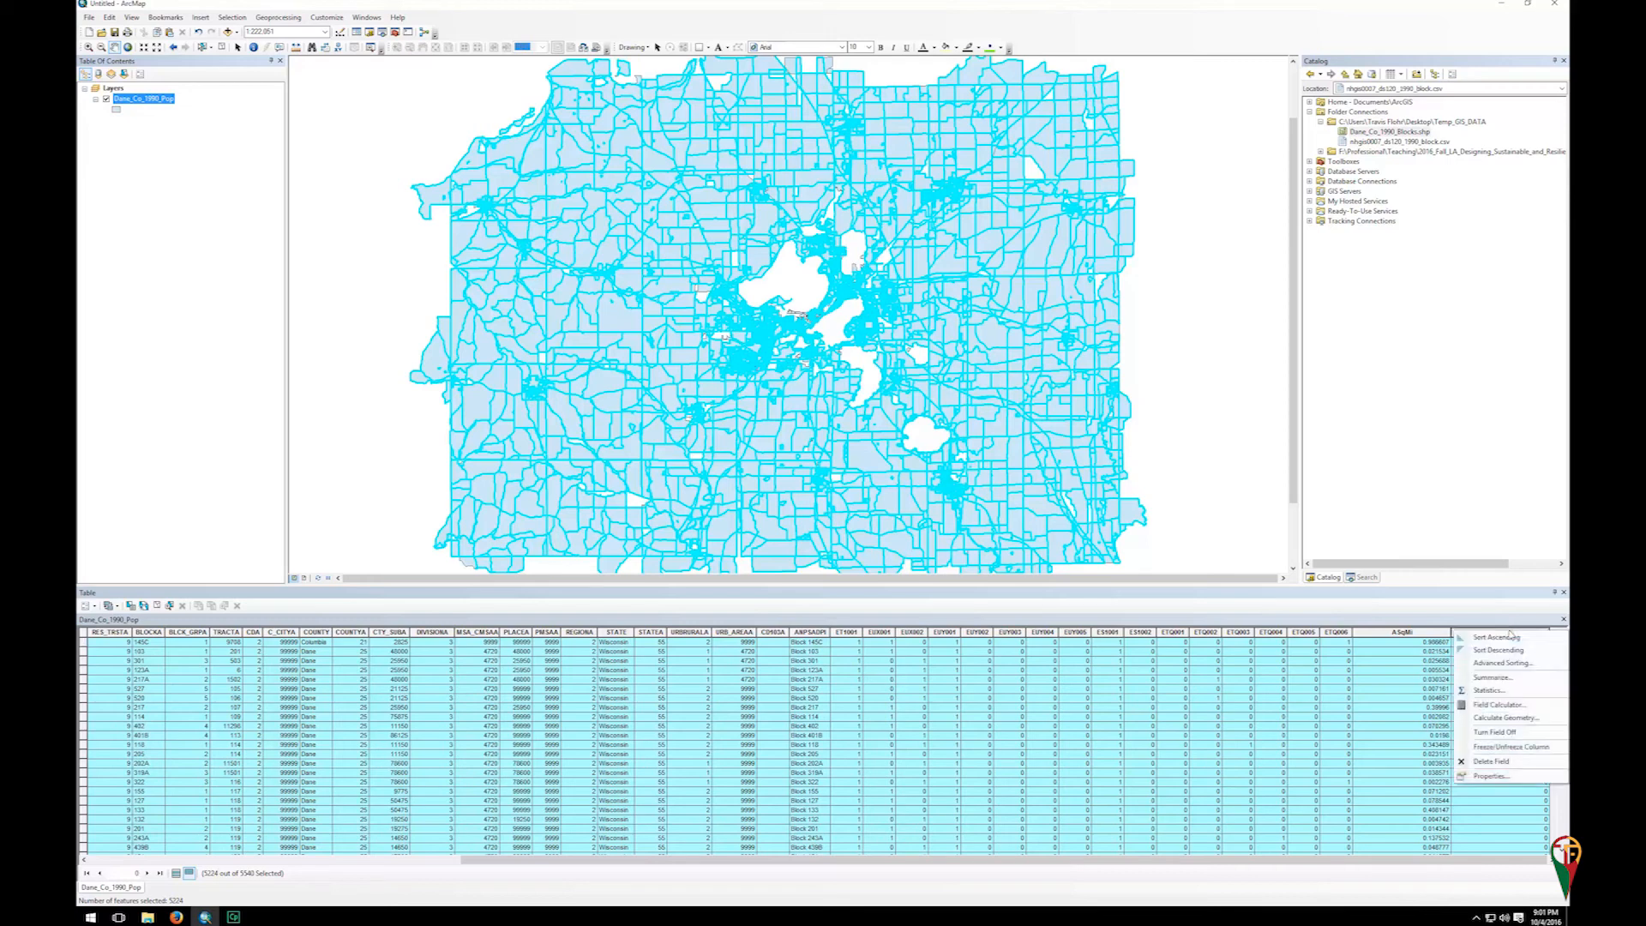
{"action": "left_click", "coordinate": [1504, 705]}
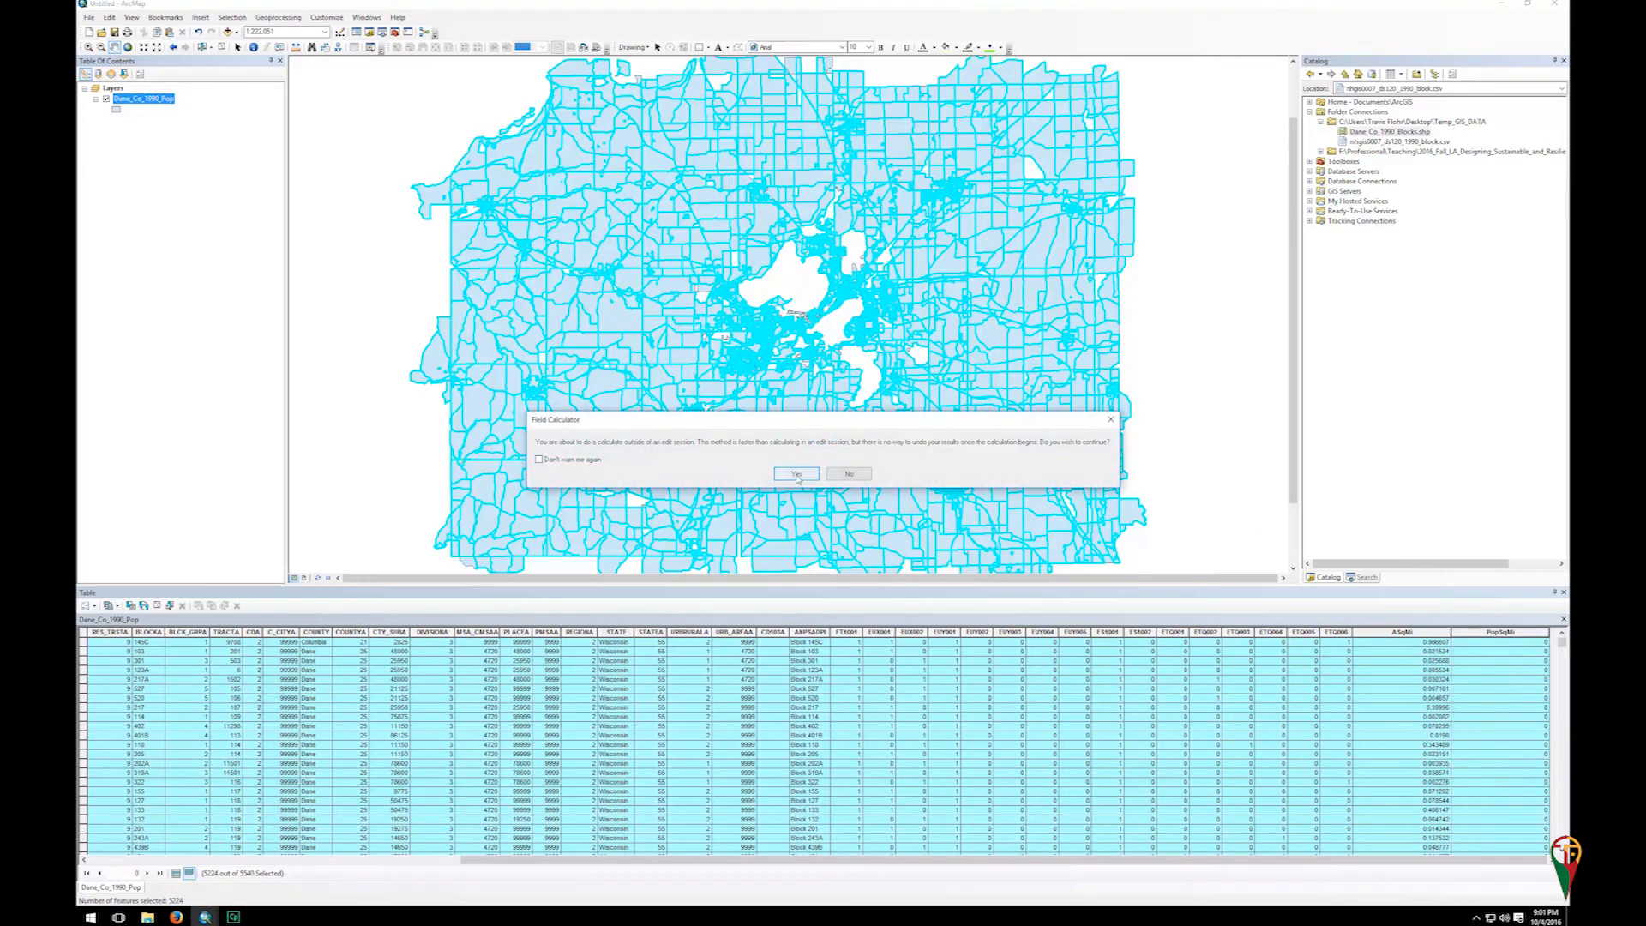
{"action": "left_click", "coordinate": [796, 475]}
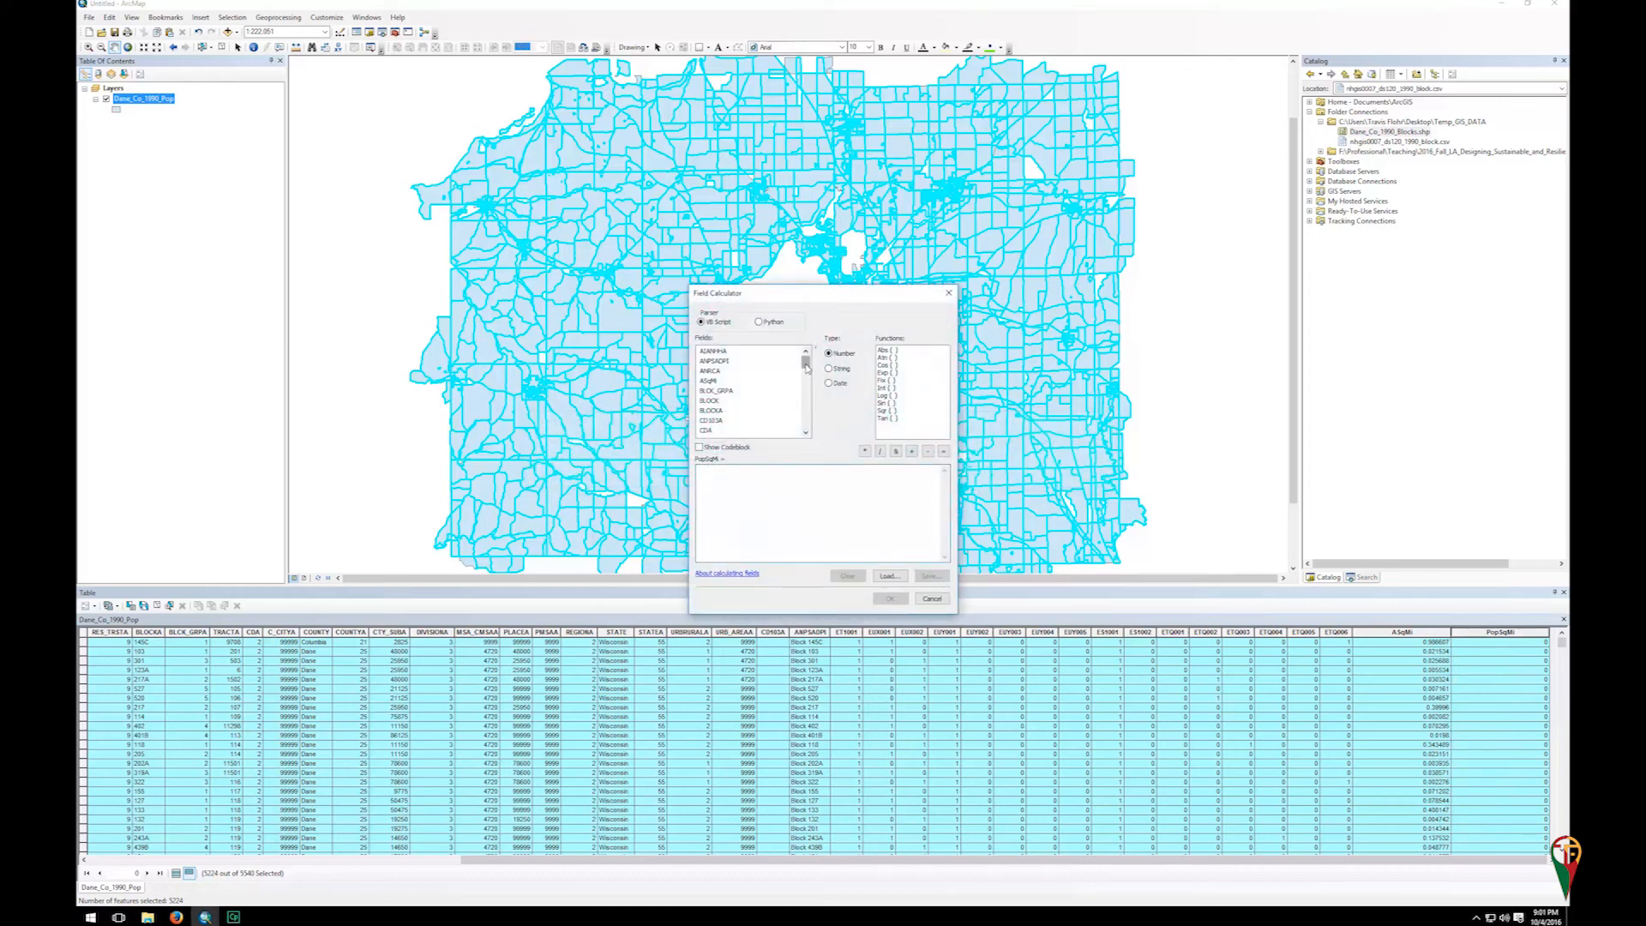
{"action": "left_click_drag", "start_coordinate": [806, 368], "coordinate": [807, 386]}
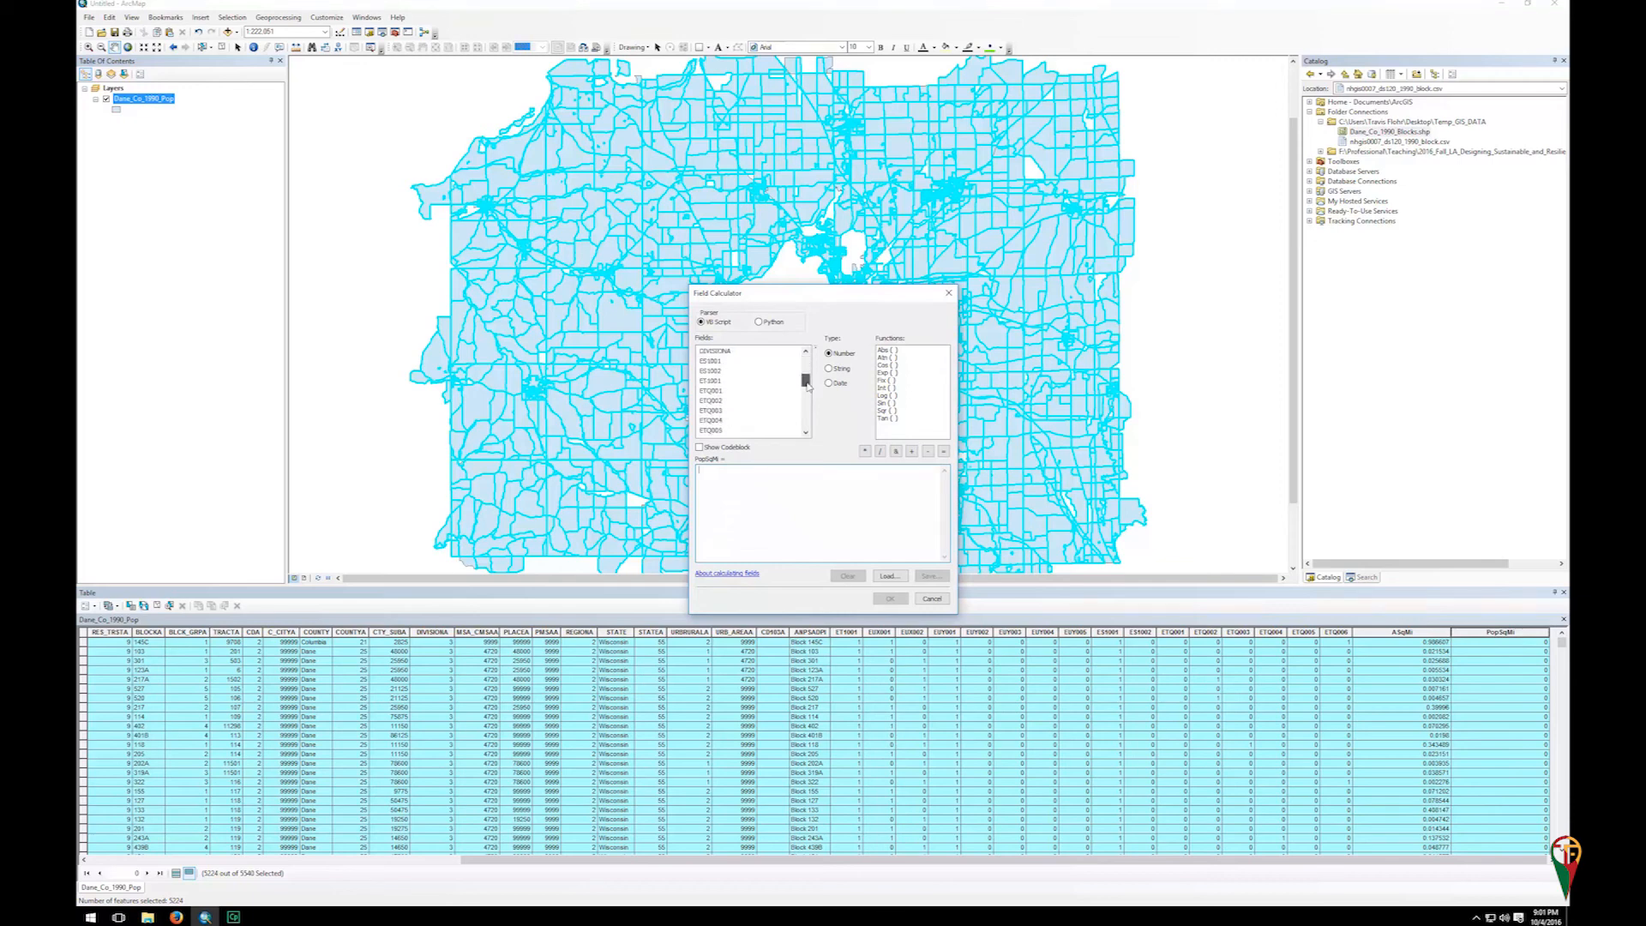
{"action": "left_click", "coordinate": [719, 361]}
{"action": "left_click", "coordinate": [717, 380]}
{"action": "double_click", "coordinate": [717, 381]}
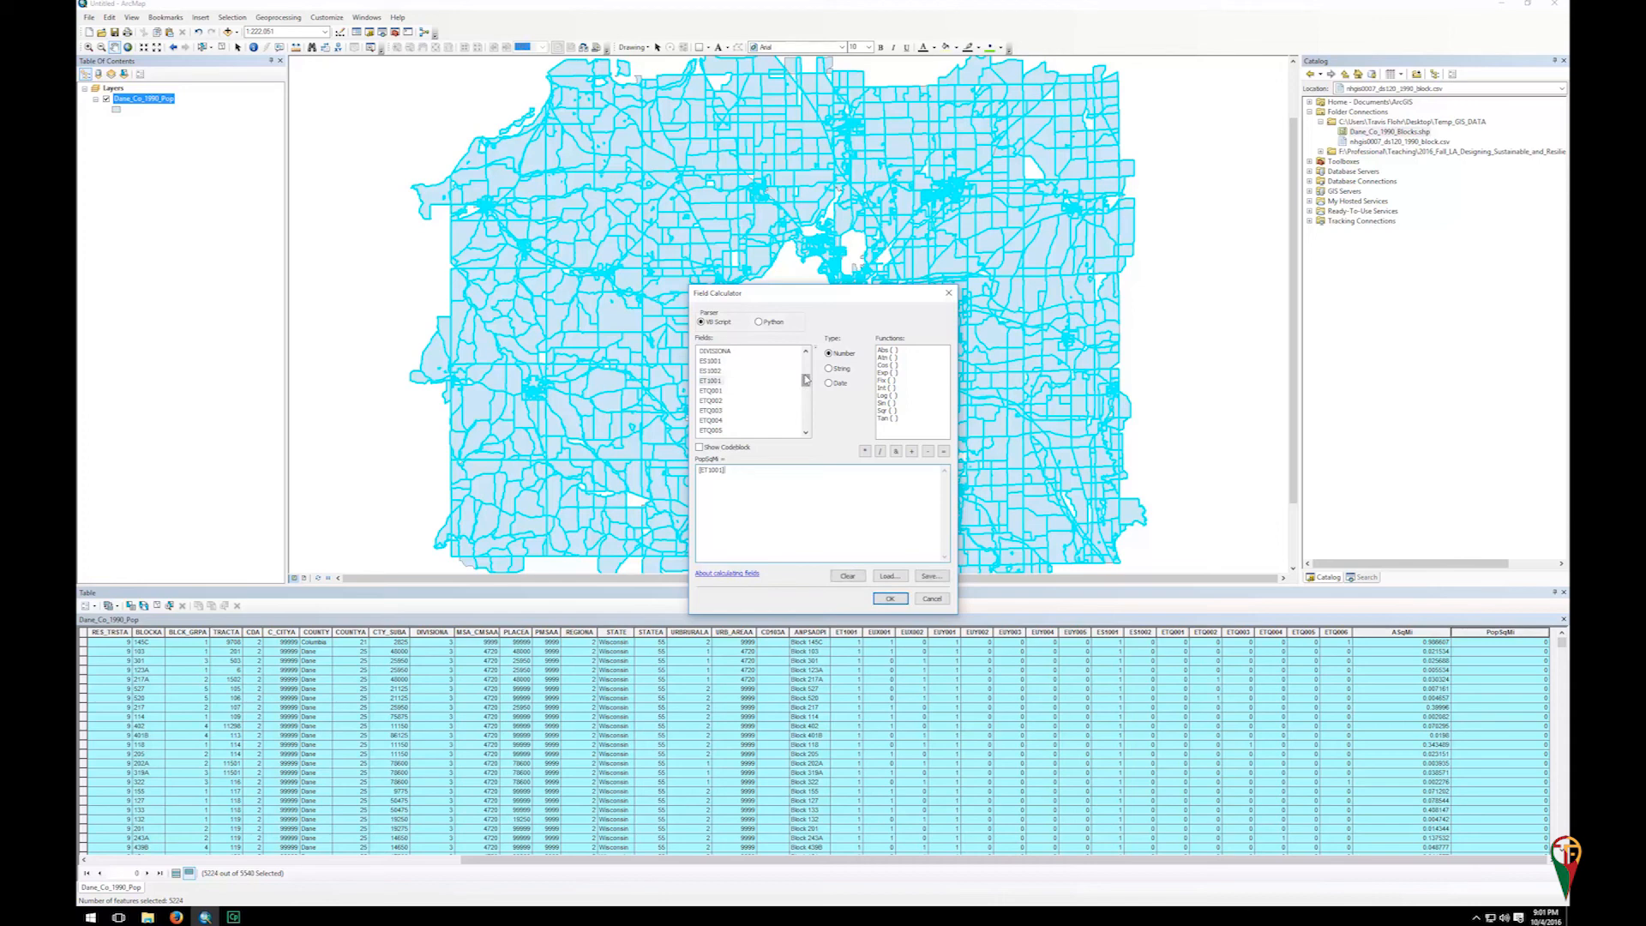
{"action": "left_click_drag", "start_coordinate": [804, 380], "coordinate": [819, 360]}
{"action": "double_click", "coordinate": [714, 382]}
{"action": "left_click", "coordinate": [892, 597]}
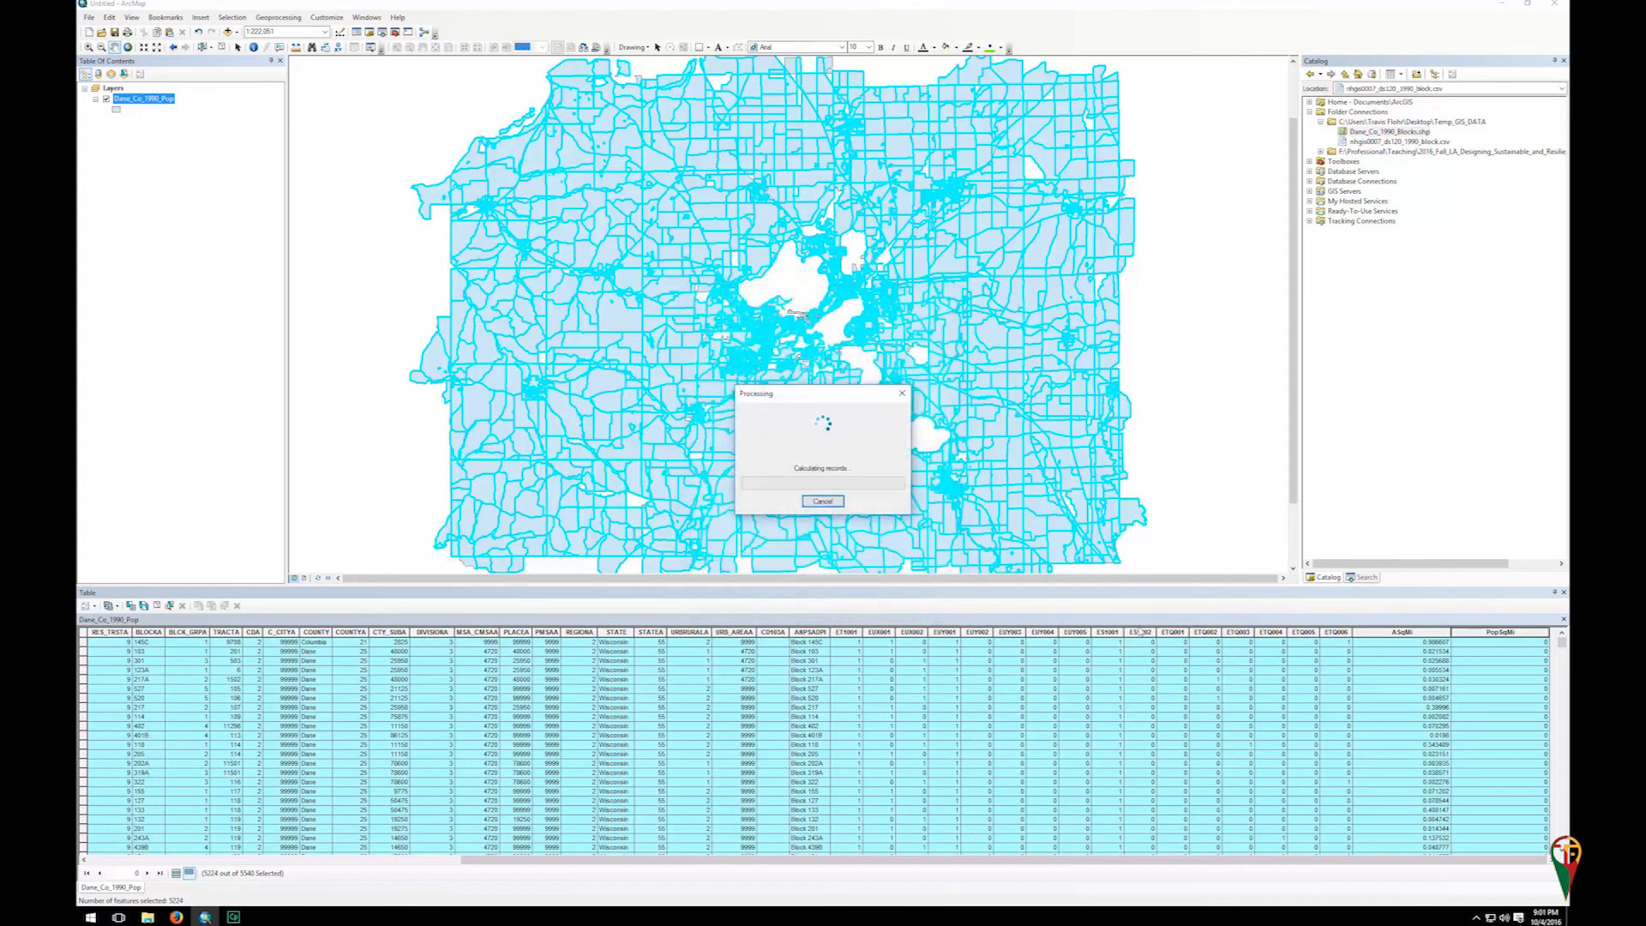